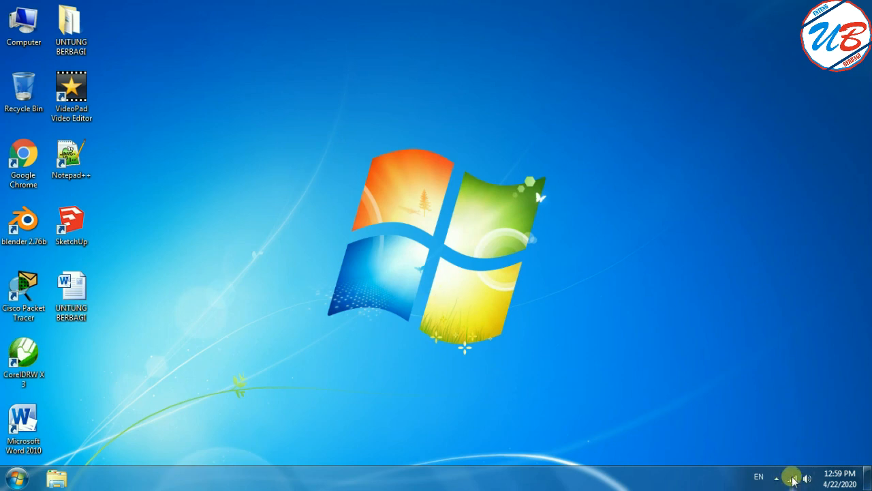
Open the wireless properties of the WIFI UB network from the list of available connections.
{"action": "mouse_move", "coordinate": [793, 482]}
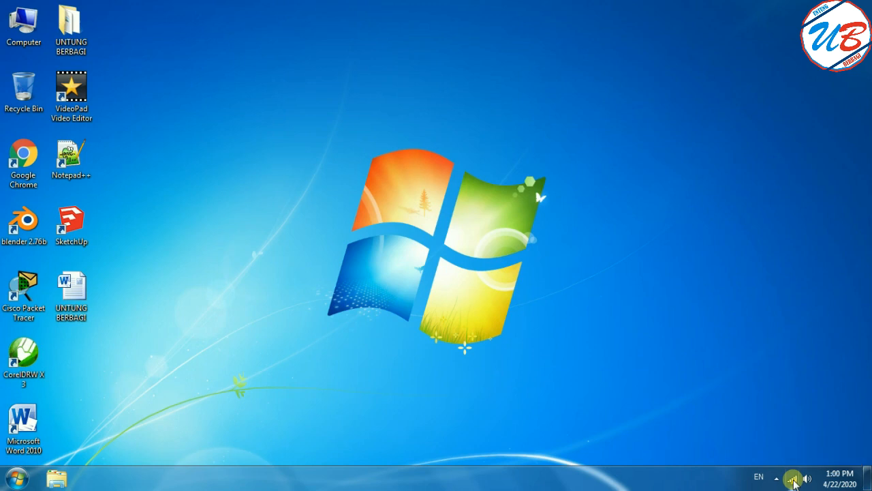
{"action": "left_click", "coordinate": [793, 481]}
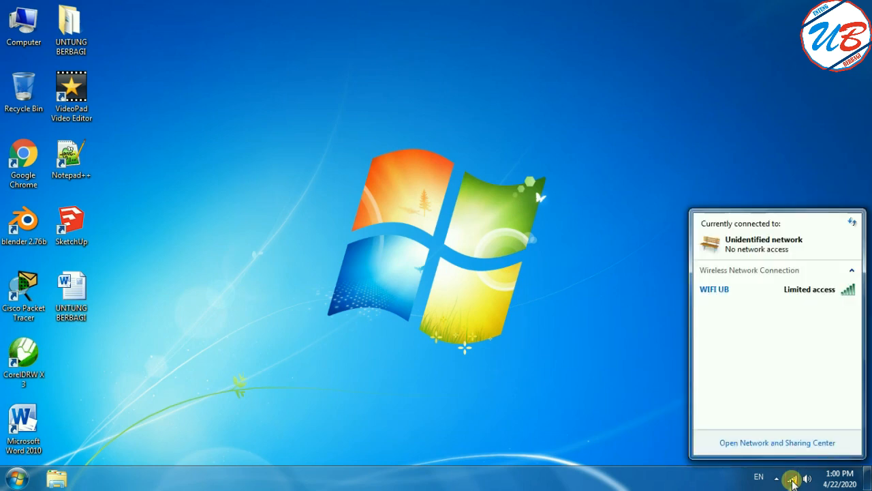
{"action": "mouse_move", "coordinate": [761, 299]}
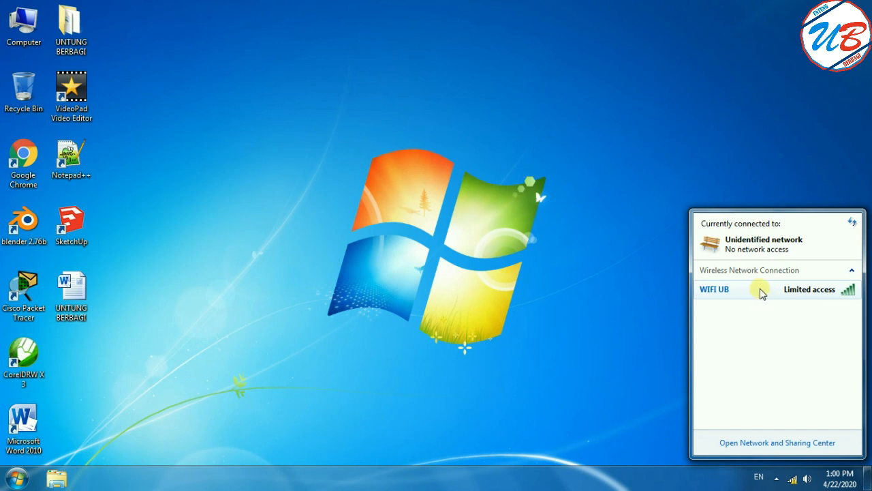
{"action": "left_click", "coordinate": [764, 294]}
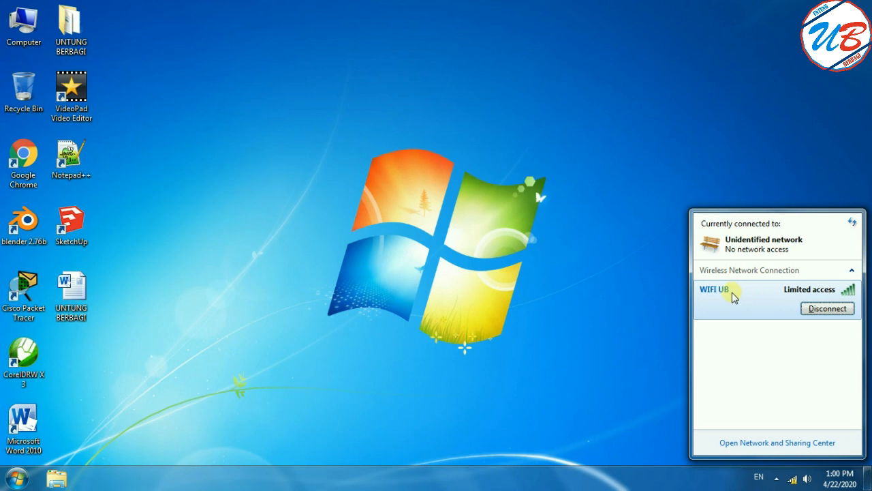
{"action": "right_click", "coordinate": [733, 294]}
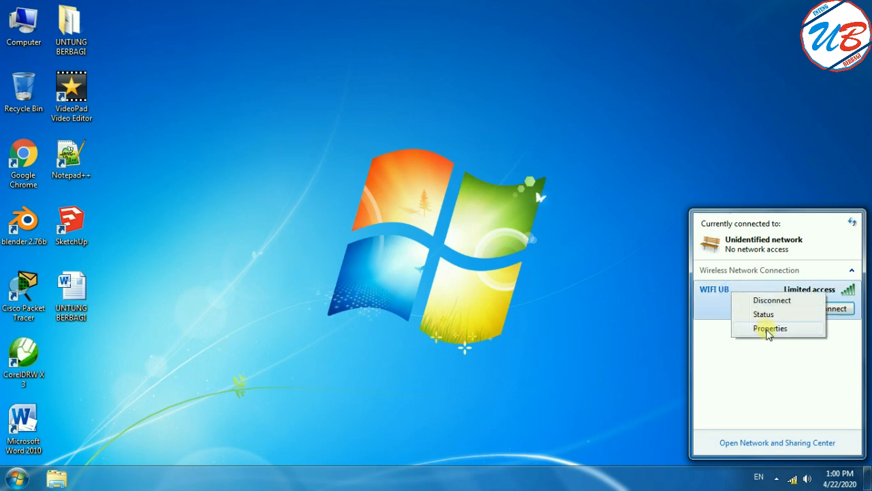
{"action": "left_click", "coordinate": [769, 331]}
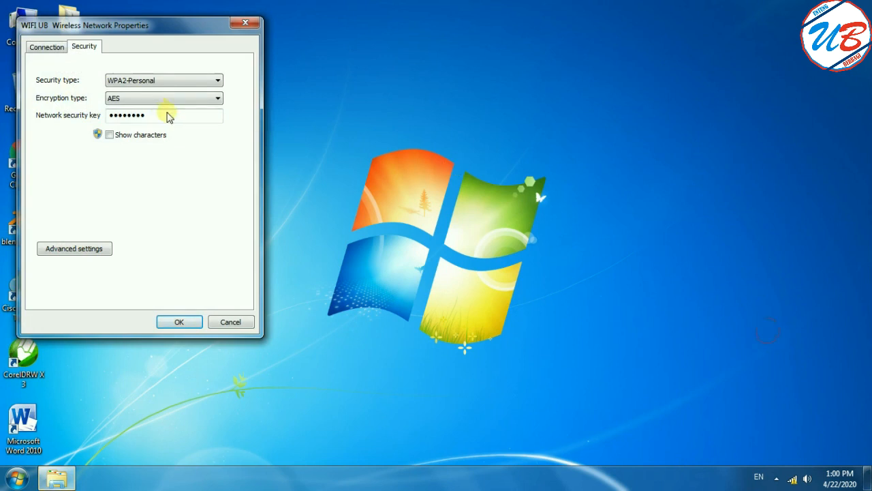
{"action": "left_click_drag", "start_coordinate": [162, 33], "coordinate": [487, 91]}
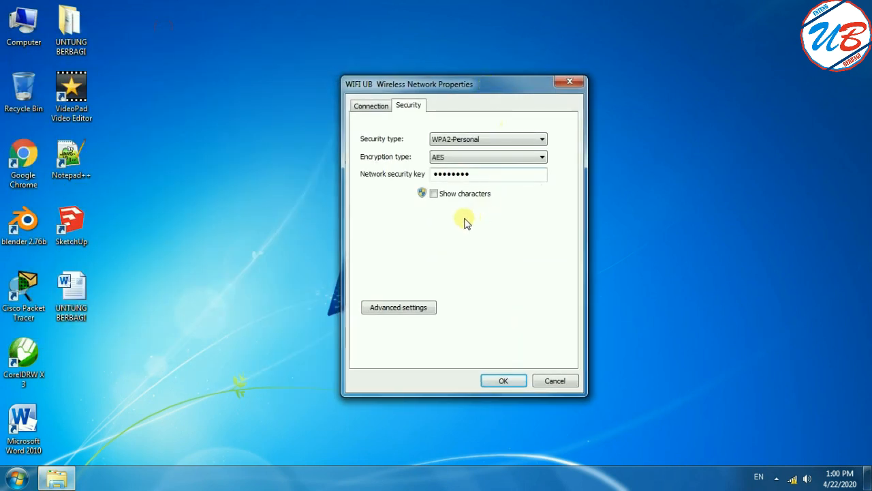
Reveal the characters of the WIFI UB network security key to check it, and close the properties.
{"action": "left_click", "coordinate": [434, 195]}
{"action": "left_click", "coordinate": [492, 173]}
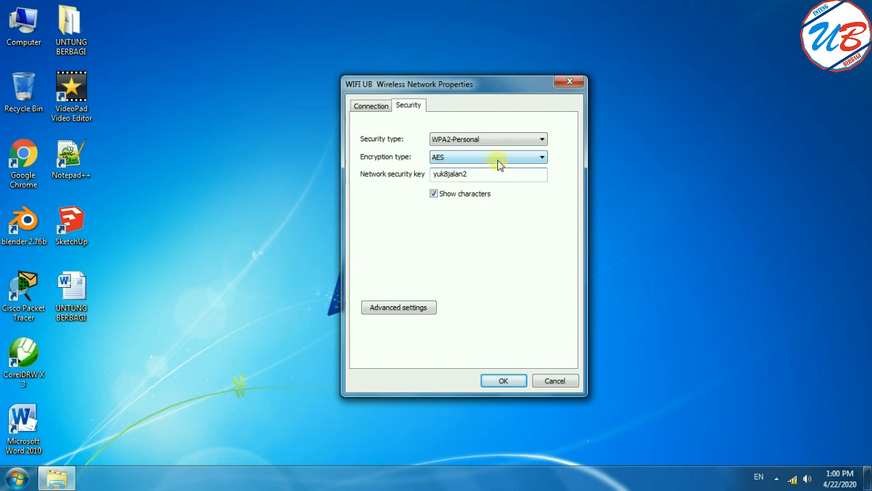
{"action": "left_click", "coordinate": [572, 82]}
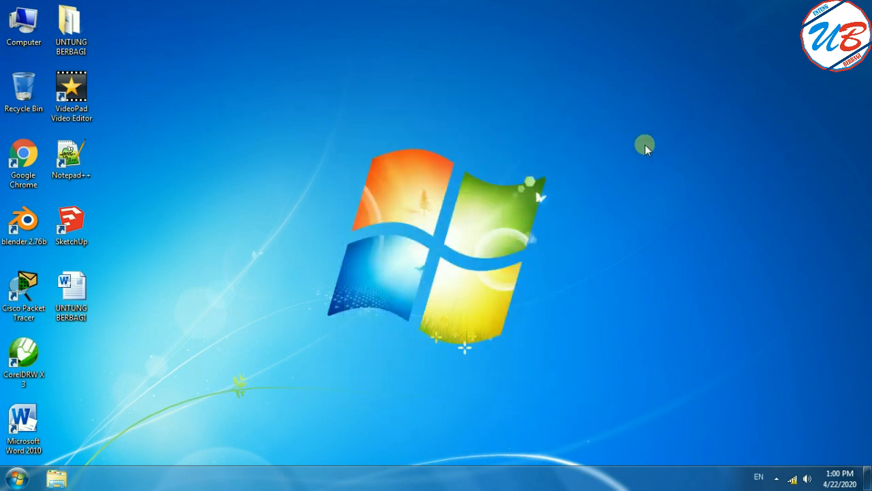
Test internet access by searching for "google" in Google Chrome, and close the browser.
{"action": "double_click", "coordinate": [30, 158]}
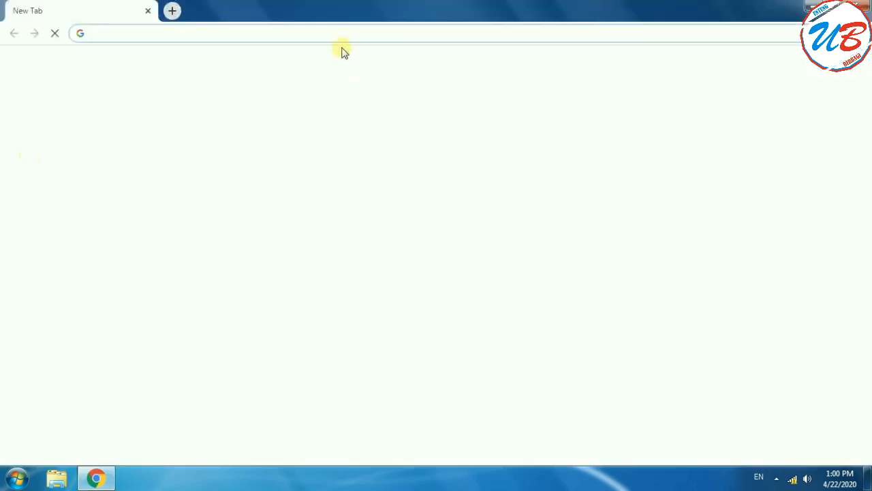
{"action": "type", "text": "google"}
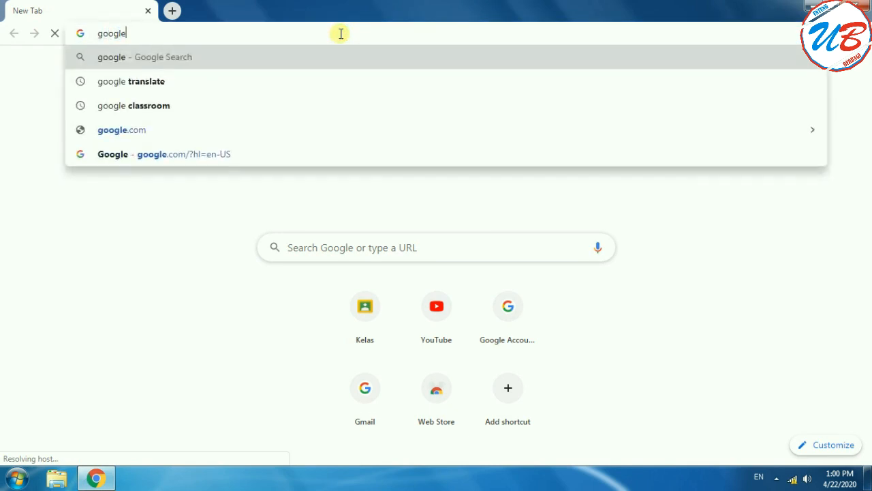
{"action": "key", "text": "Return"}
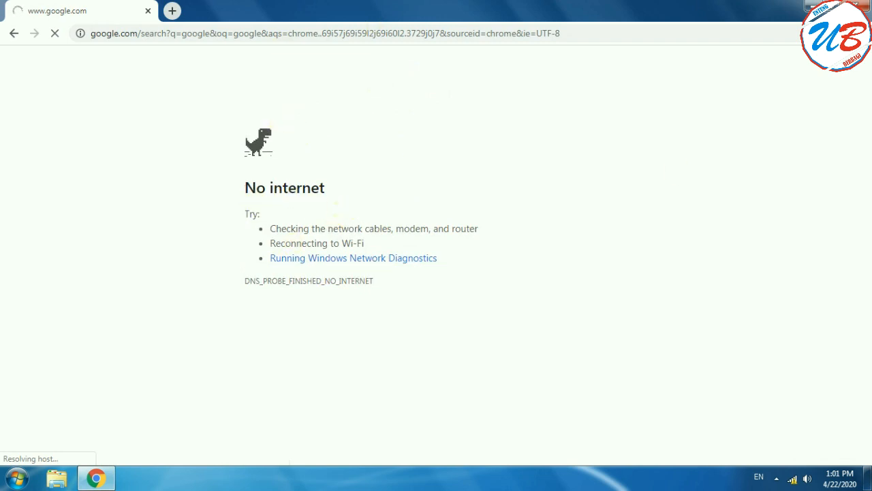
{"action": "left_click", "coordinate": [856, 5]}
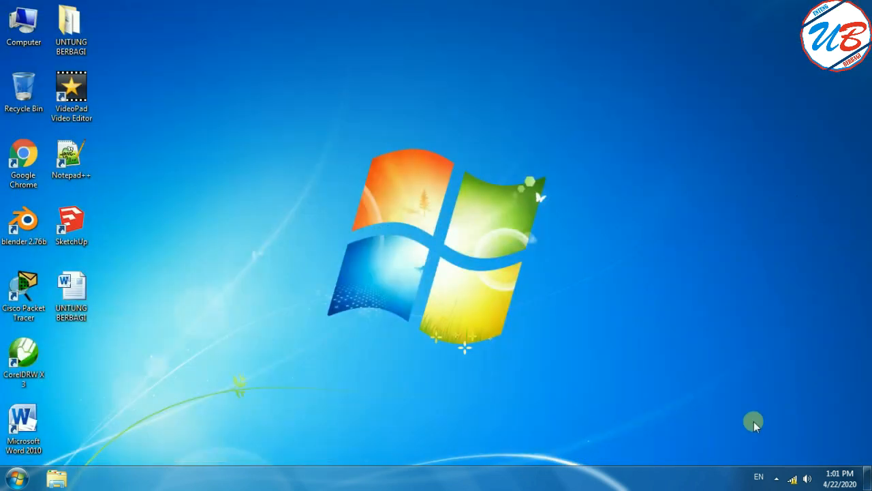
Check the connection status of the WIFI UB network in the list of available connections.
{"action": "mouse_move", "coordinate": [792, 480]}
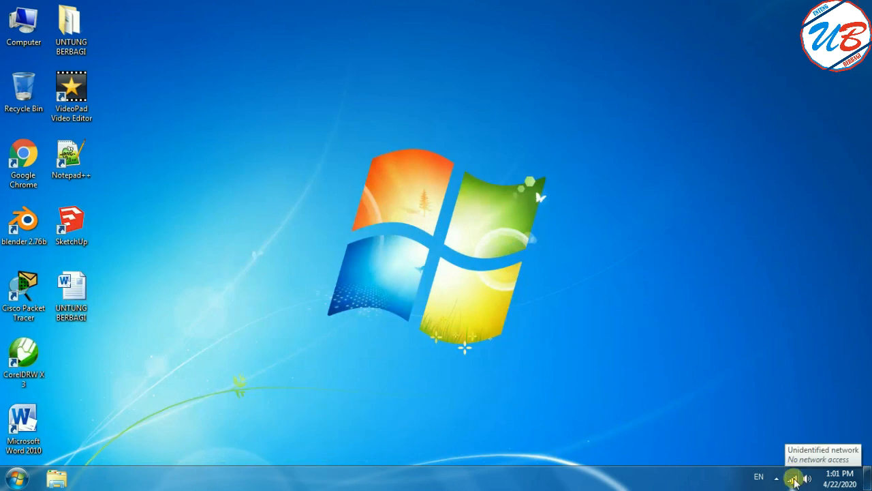
{"action": "left_click", "coordinate": [792, 480]}
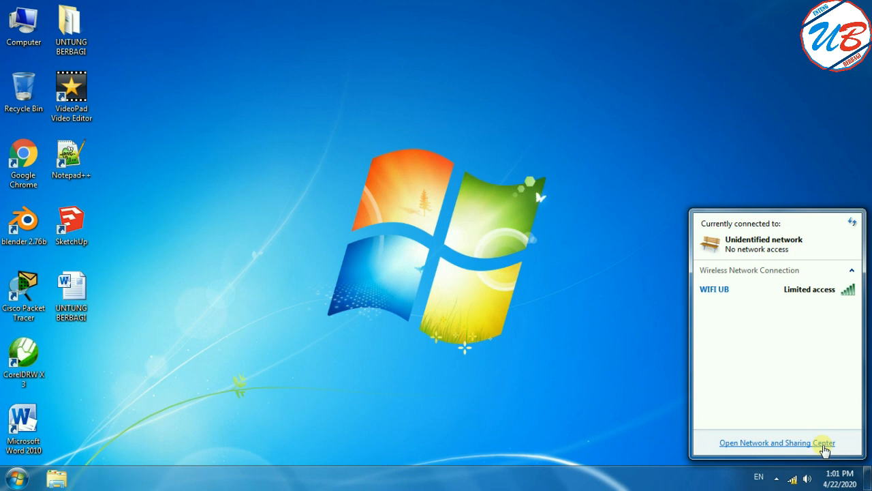
{"action": "left_click", "coordinate": [635, 424]}
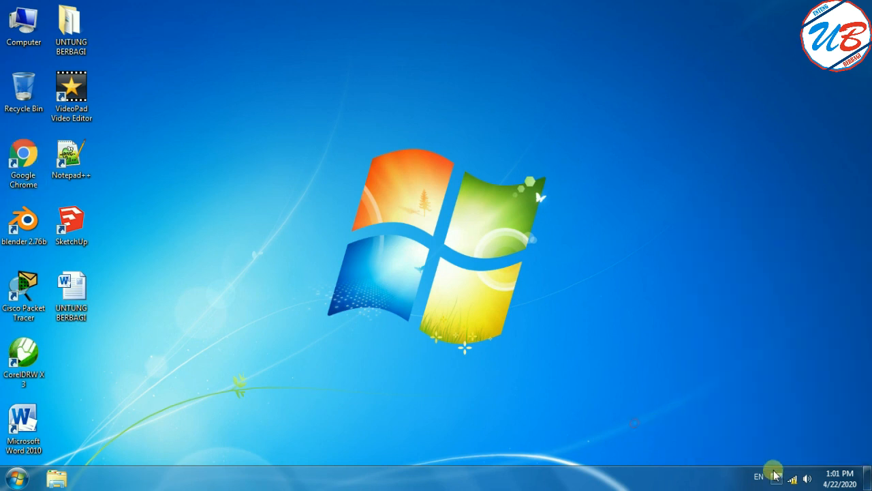
{"action": "mouse_move", "coordinate": [795, 483]}
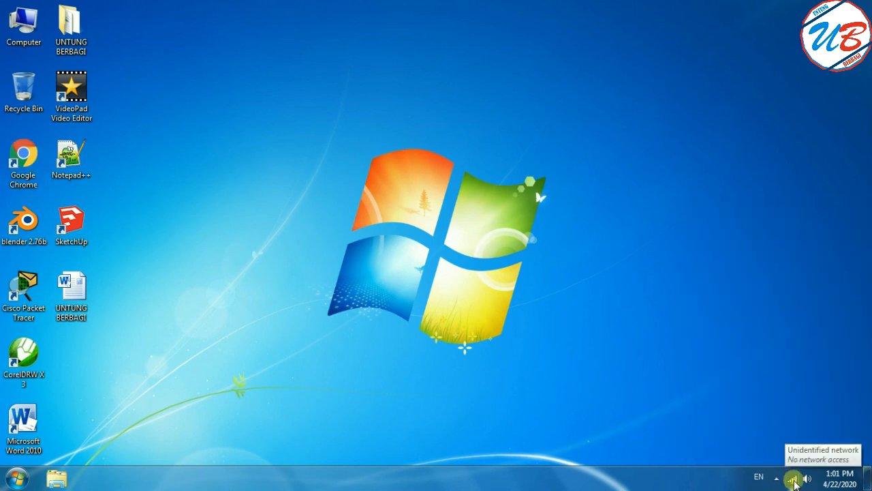
{"action": "right_click", "coordinate": [795, 483]}
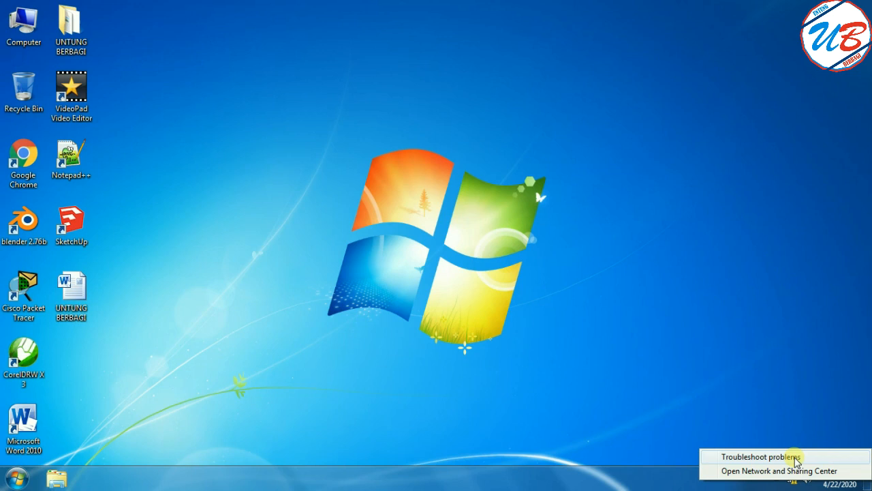
{"action": "left_click", "coordinate": [798, 400]}
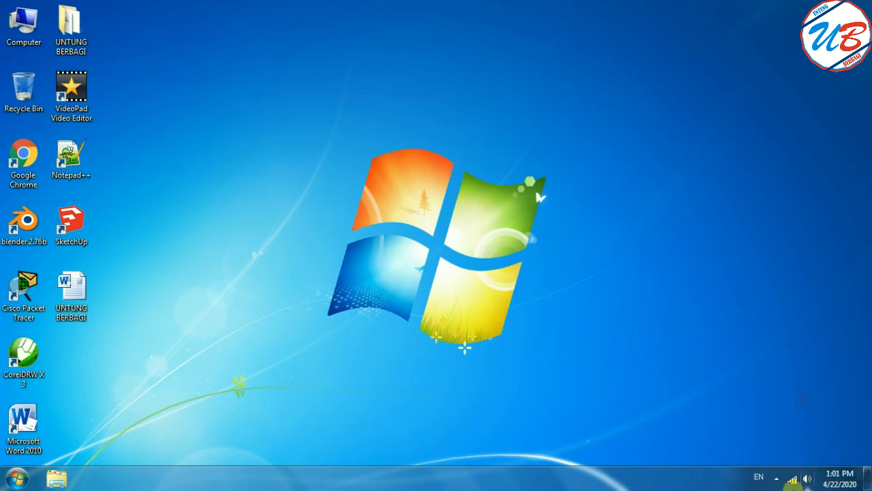
Open the Network and Sharing Center and go to its adapter settings.
{"action": "mouse_move", "coordinate": [789, 484]}
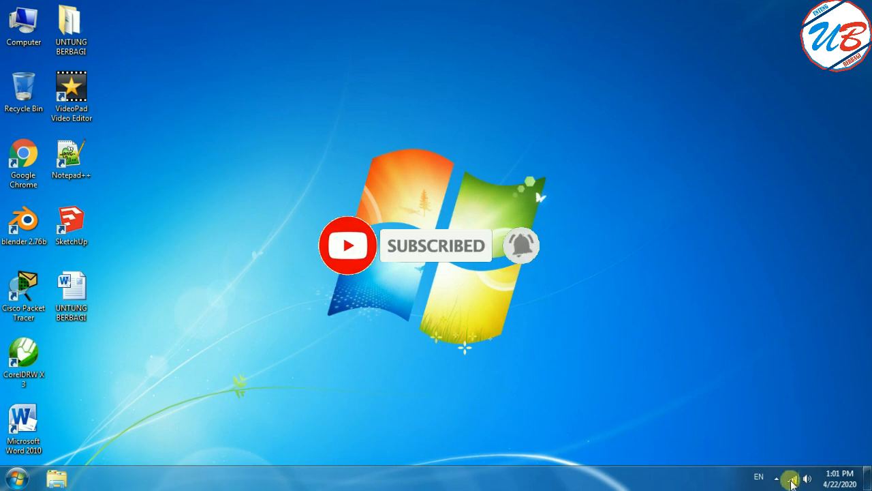
{"action": "right_click", "coordinate": [792, 482]}
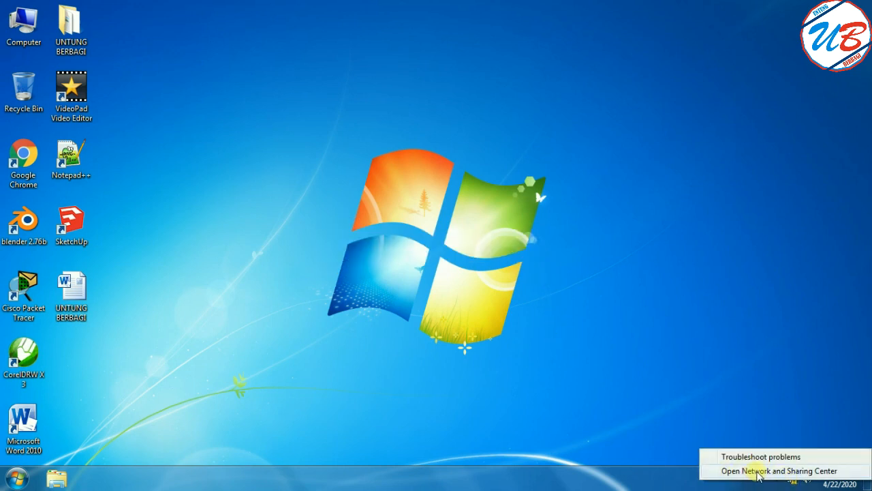
{"action": "left_click", "coordinate": [789, 473]}
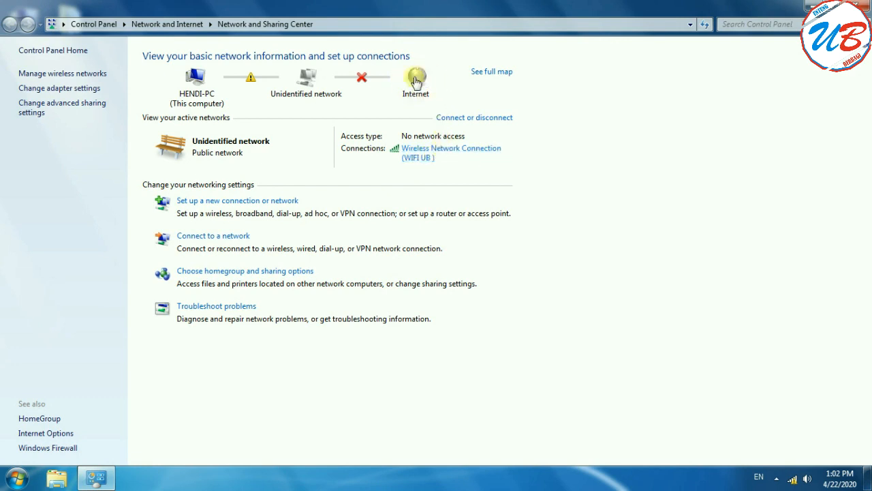
{"action": "left_click", "coordinate": [61, 88]}
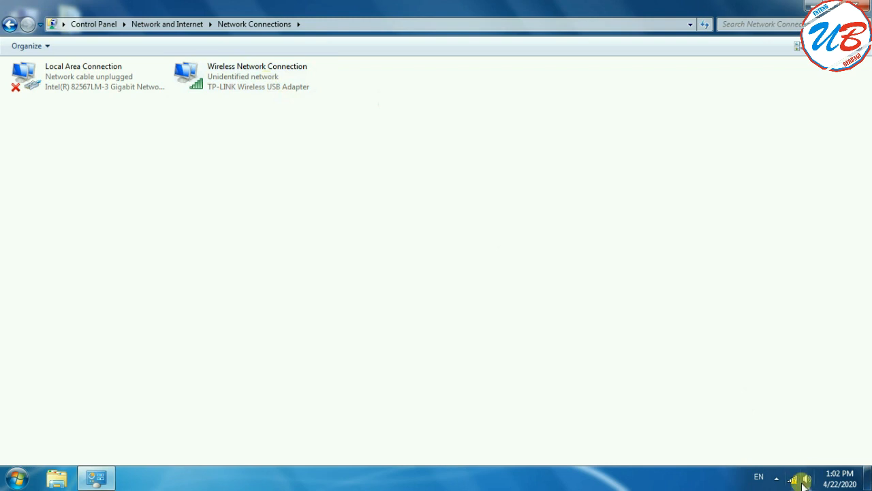
{"action": "mouse_move", "coordinate": [790, 482]}
{"action": "right_click", "coordinate": [793, 480]}
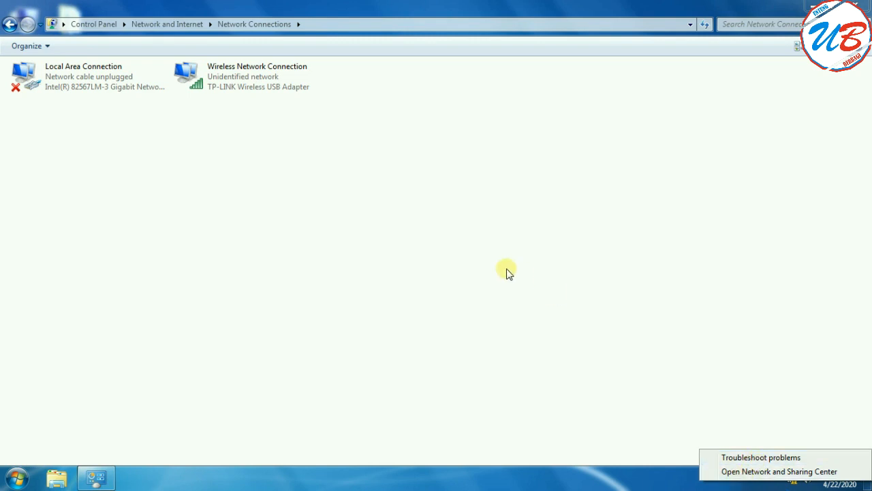
{"action": "left_click", "coordinate": [404, 163]}
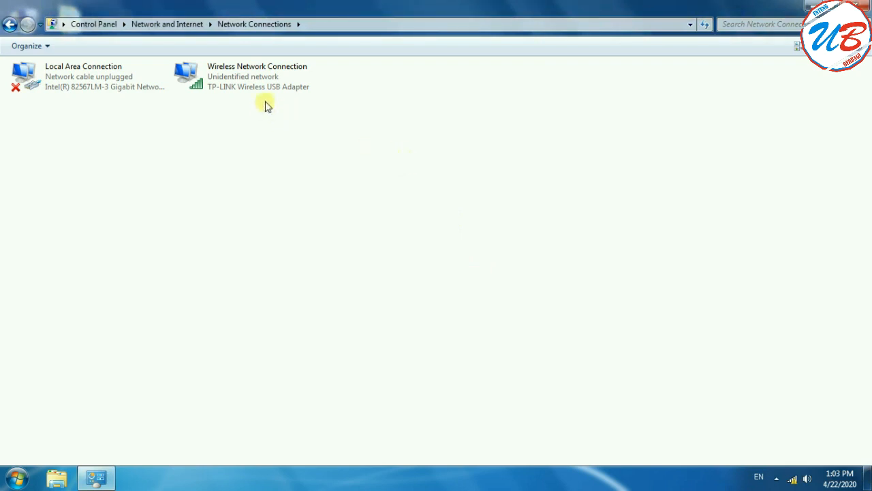
Restart the Wireless Network Connection adapter by disabling it and enabling it again.
{"action": "left_click", "coordinate": [275, 81]}
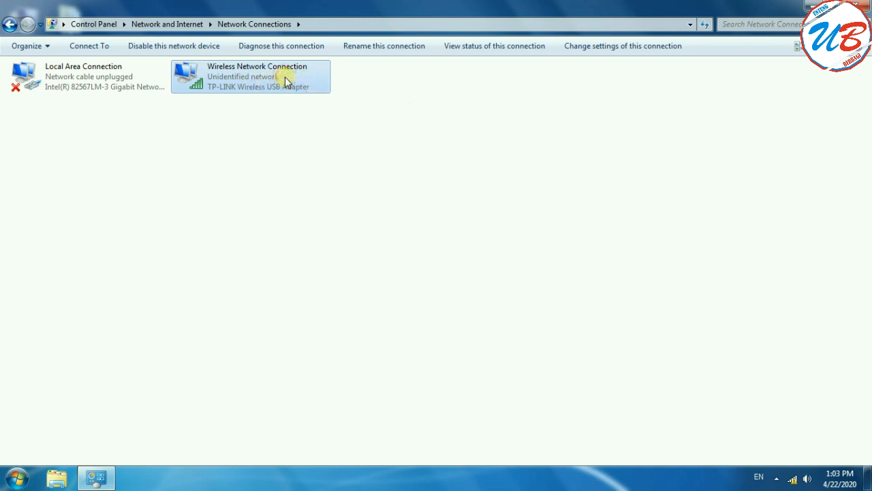
{"action": "right_click", "coordinate": [289, 84]}
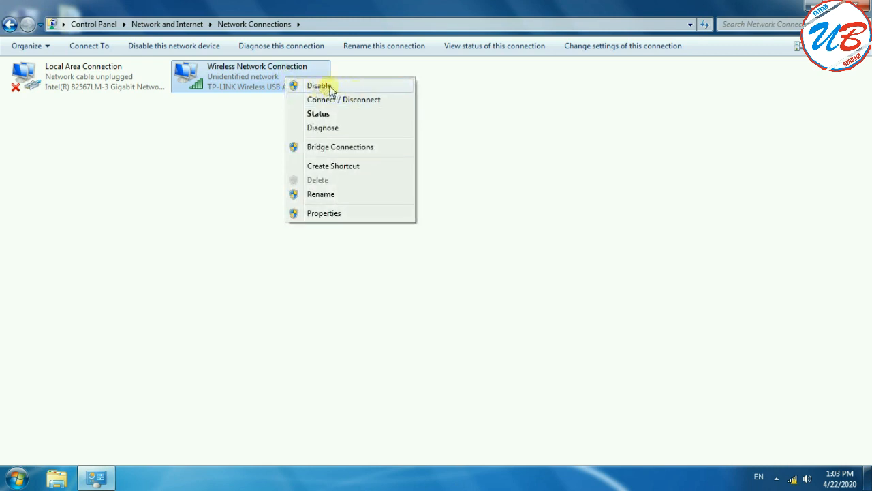
{"action": "left_click", "coordinate": [319, 85]}
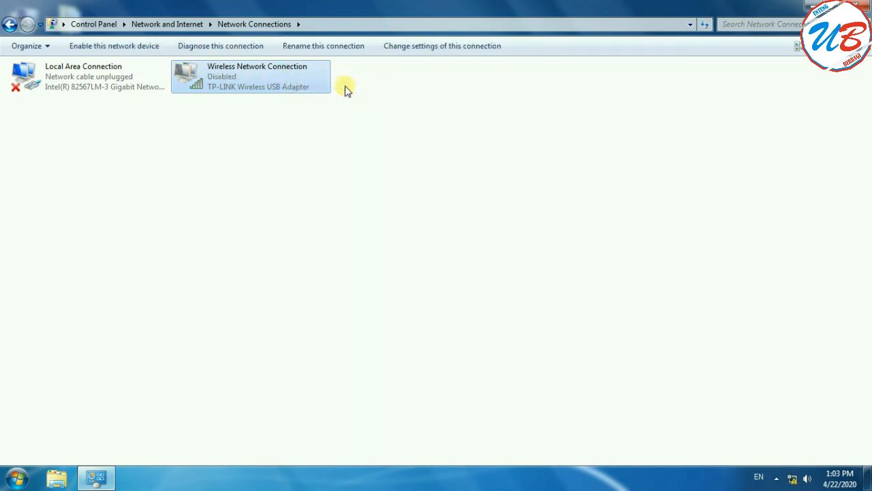
{"action": "mouse_move", "coordinate": [794, 480]}
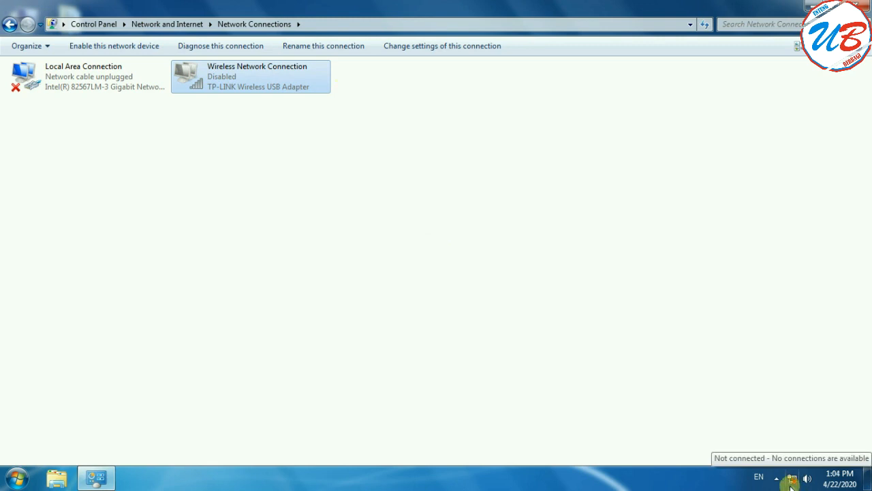
{"action": "right_click", "coordinate": [277, 90]}
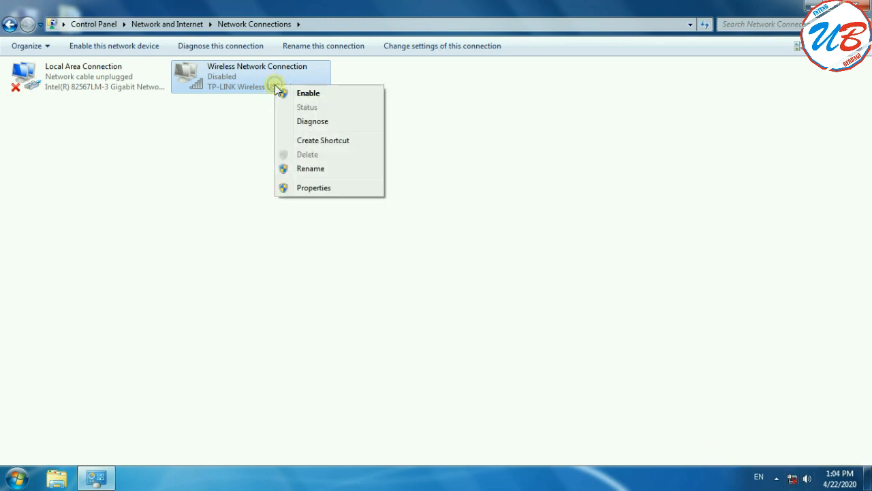
{"action": "left_click", "coordinate": [308, 93]}
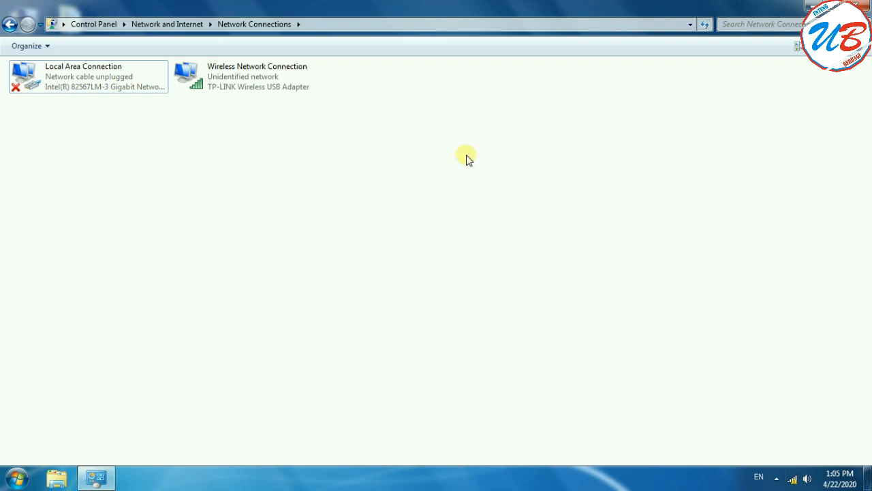
Open the properties of the Wireless Network Connection adapter.
{"action": "left_click", "coordinate": [288, 81]}
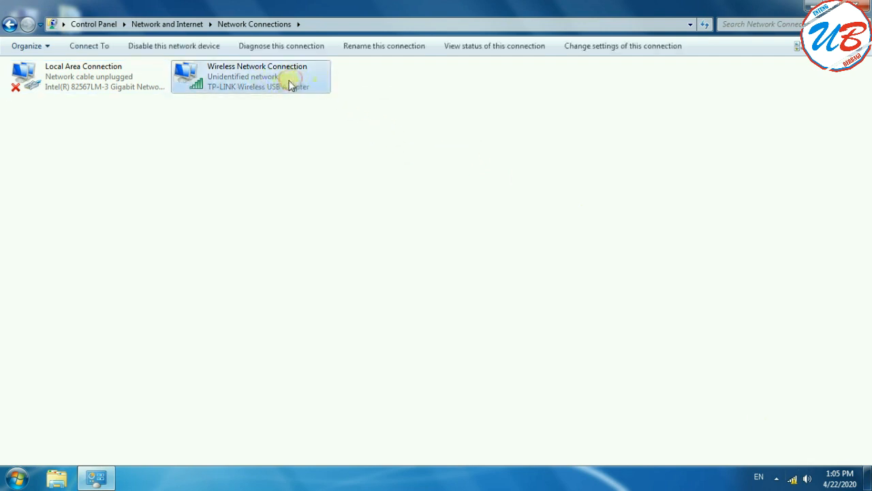
{"action": "right_click", "coordinate": [285, 84]}
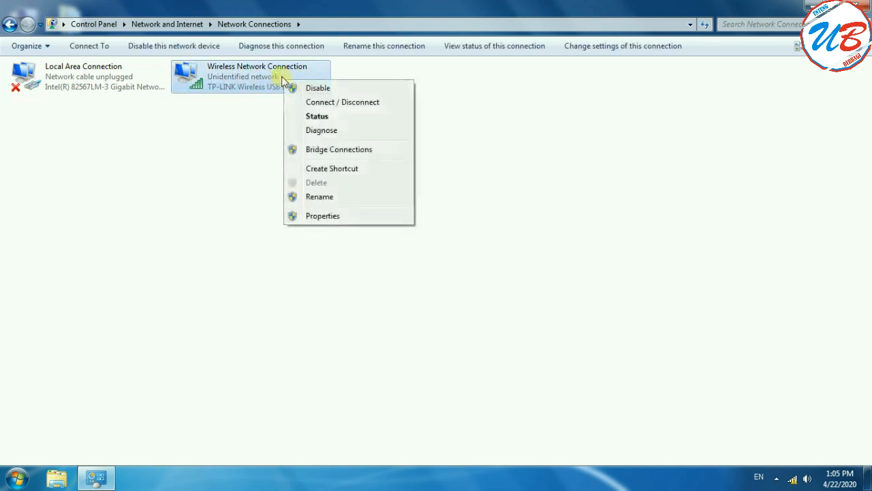
{"action": "left_click", "coordinate": [340, 219]}
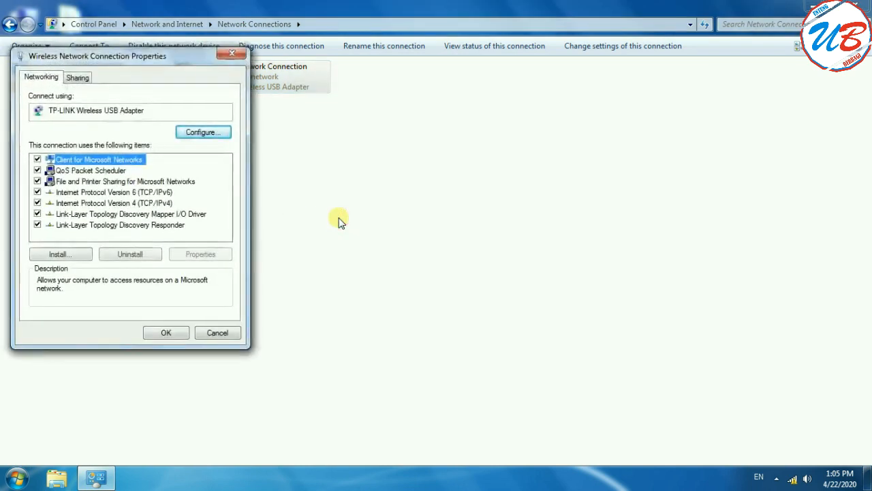
{"action": "left_click_drag", "start_coordinate": [161, 58], "coordinate": [461, 88]}
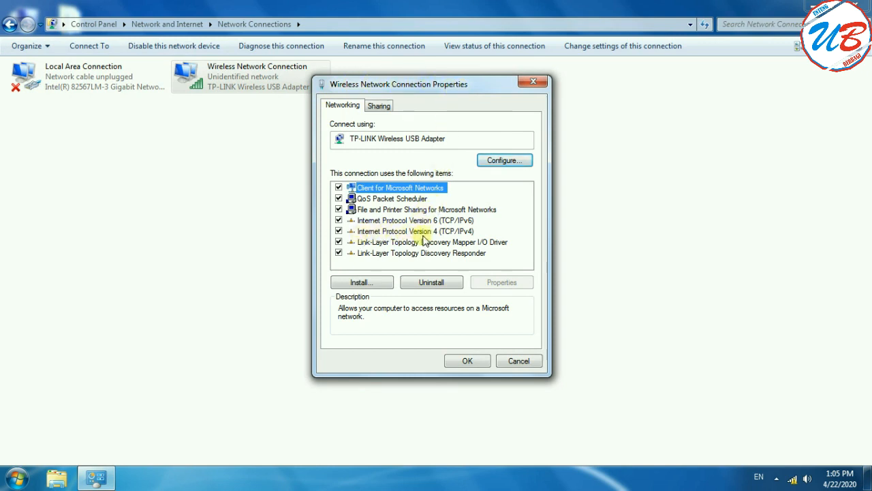
Set Internet Protocol Version 4 (TCP/IPv4) to obtain the IP address and DNS server address automatically, then close Network Connections.
{"action": "left_click", "coordinate": [469, 231]}
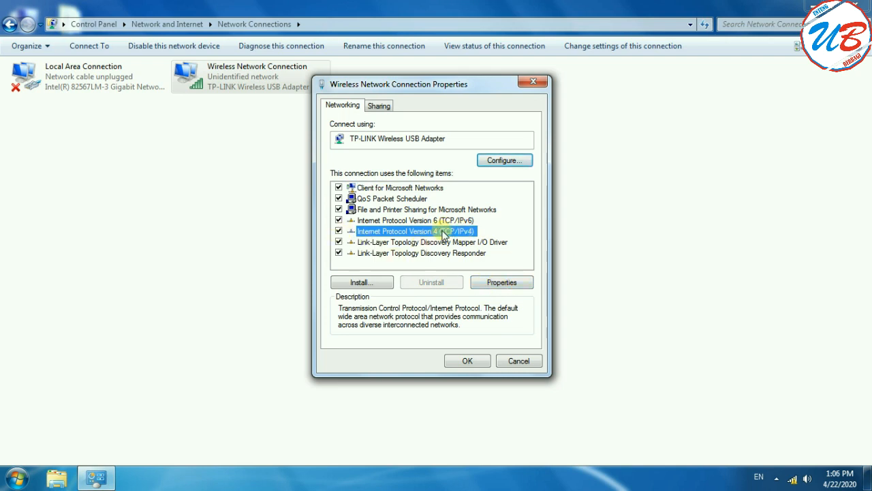
{"action": "left_click", "coordinate": [514, 282]}
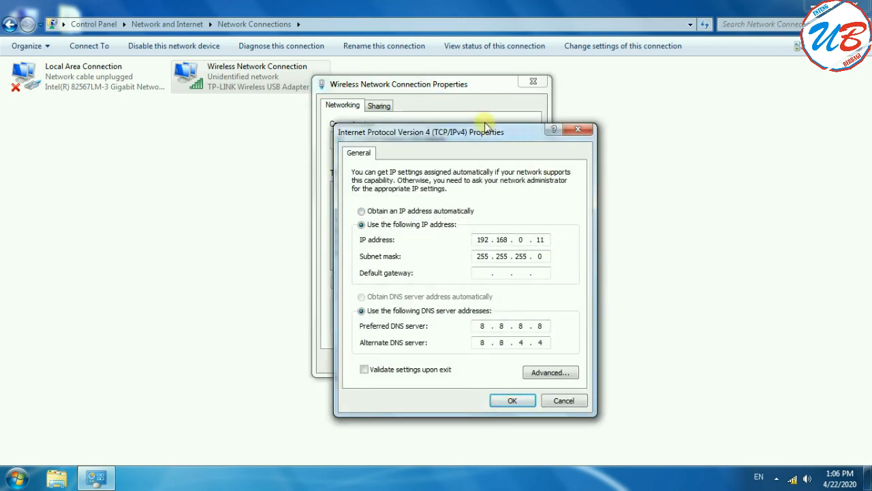
{"action": "left_click_drag", "start_coordinate": [493, 133], "coordinate": [467, 90]}
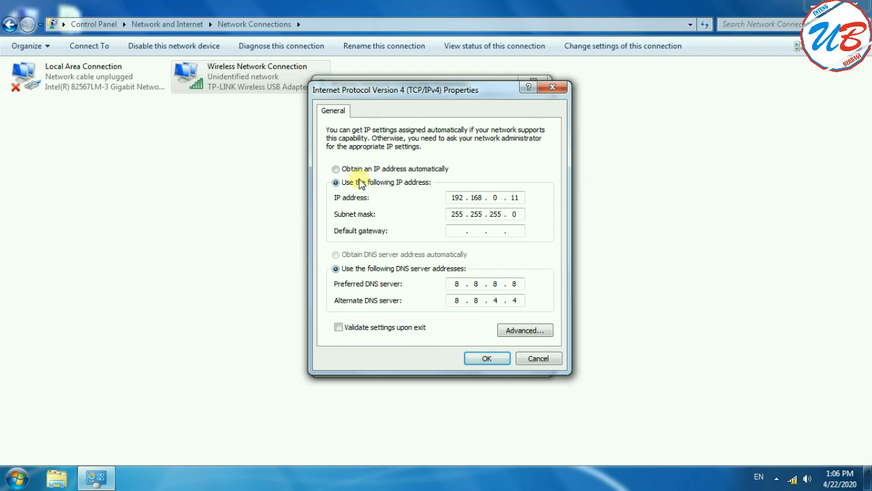
{"action": "left_click", "coordinate": [336, 169]}
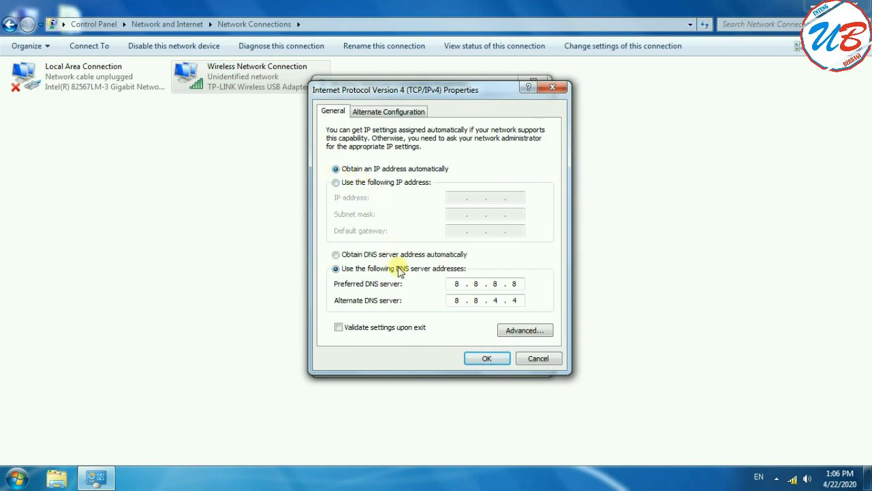
{"action": "left_click", "coordinate": [353, 255]}
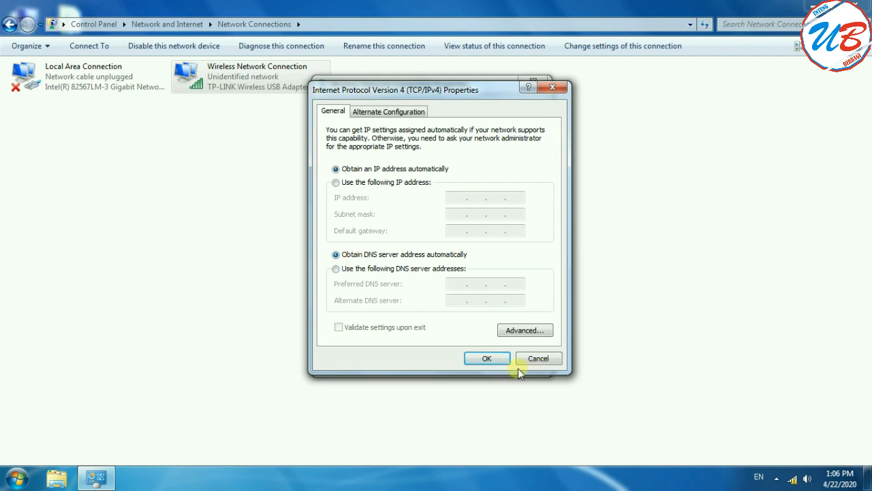
{"action": "left_click", "coordinate": [486, 359]}
{"action": "left_click", "coordinate": [468, 360]}
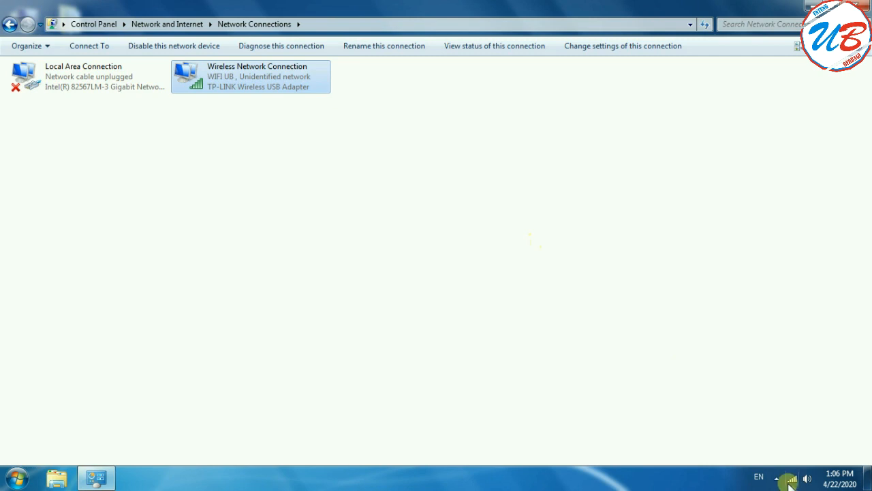
{"action": "mouse_move", "coordinate": [792, 481]}
{"action": "left_click", "coordinate": [865, 8]}
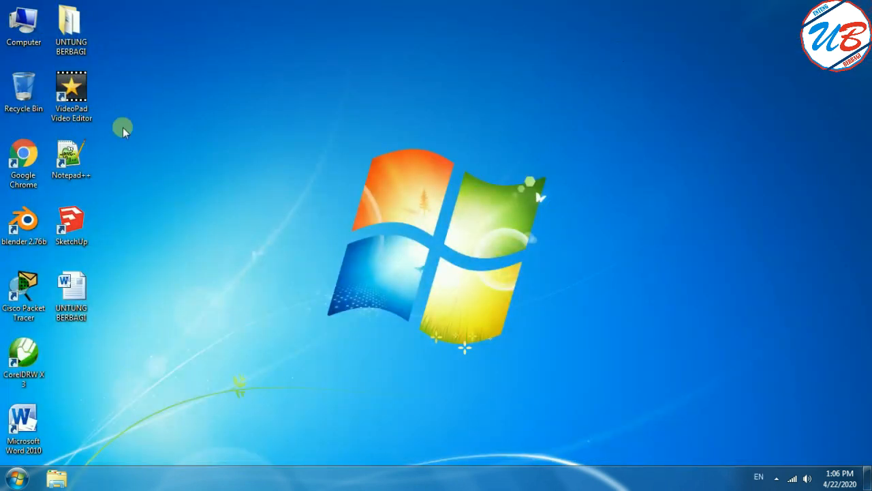
Open Google Chrome and search for "google" to test internet access.
{"action": "double_click", "coordinate": [30, 156]}
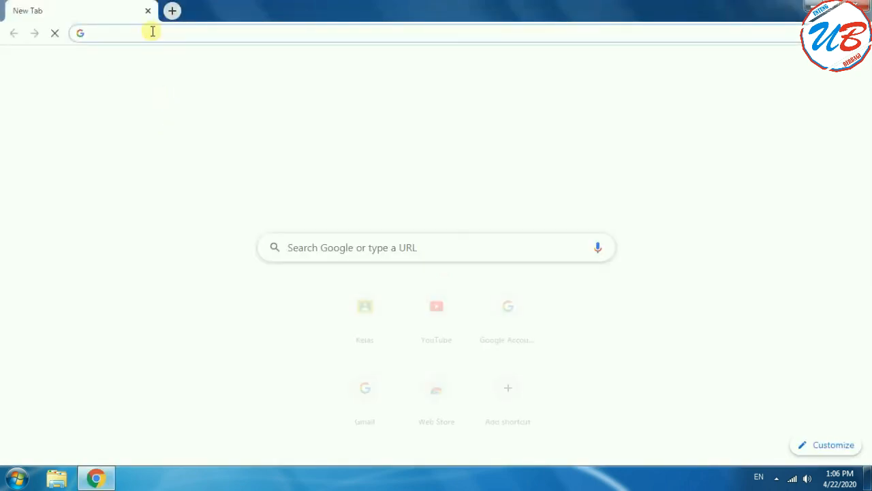
{"action": "type", "text": "google"}
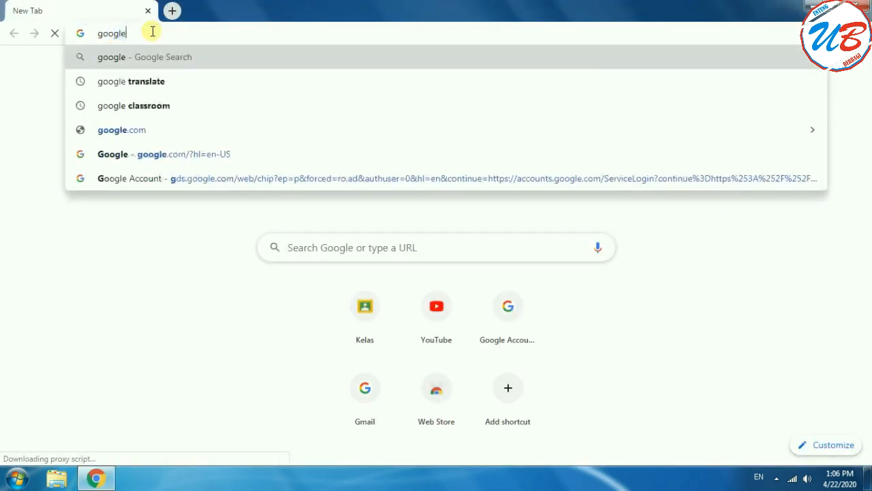
{"action": "key", "text": "Return"}
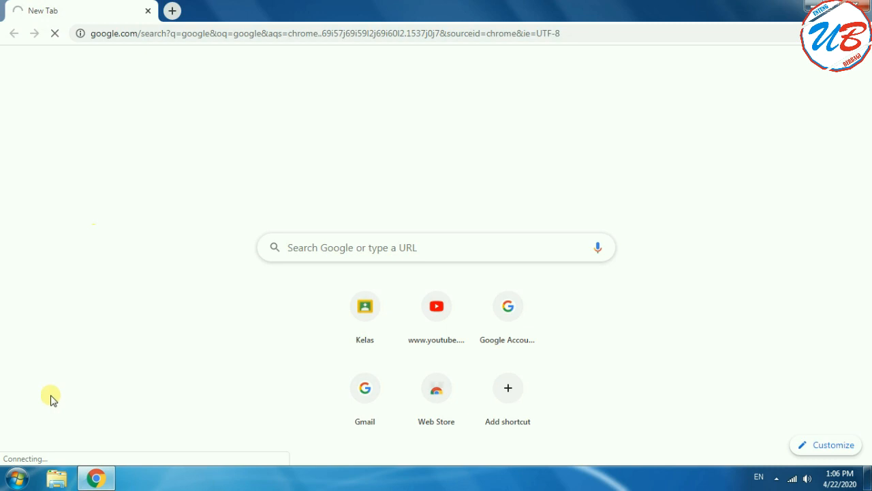
{"action": "left_click", "coordinate": [15, 482]}
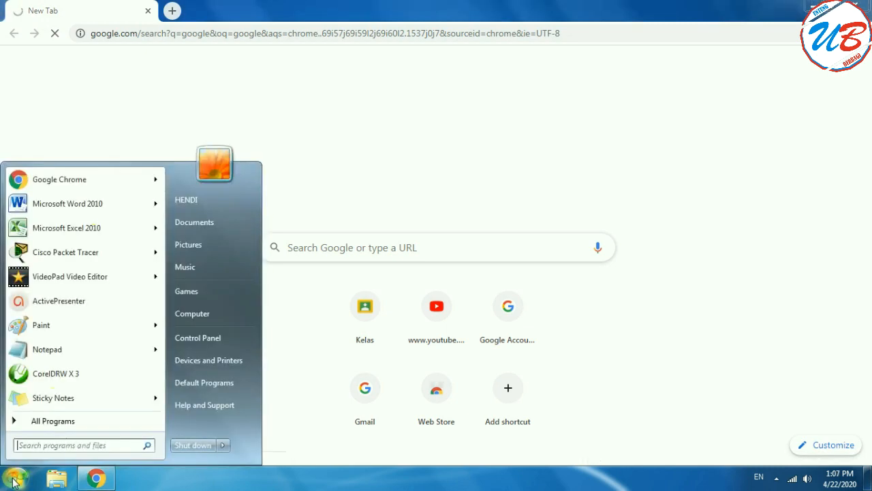
{"action": "type", "text": "cmd"}
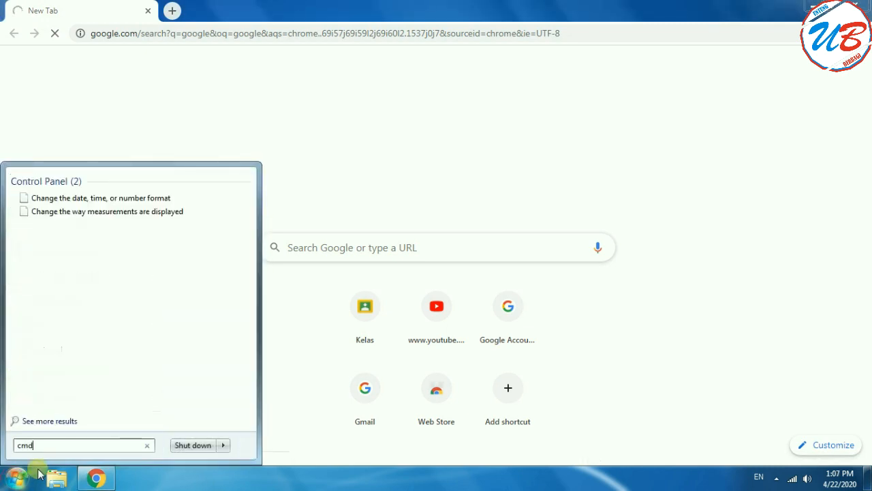
{"action": "key", "text": "Return"}
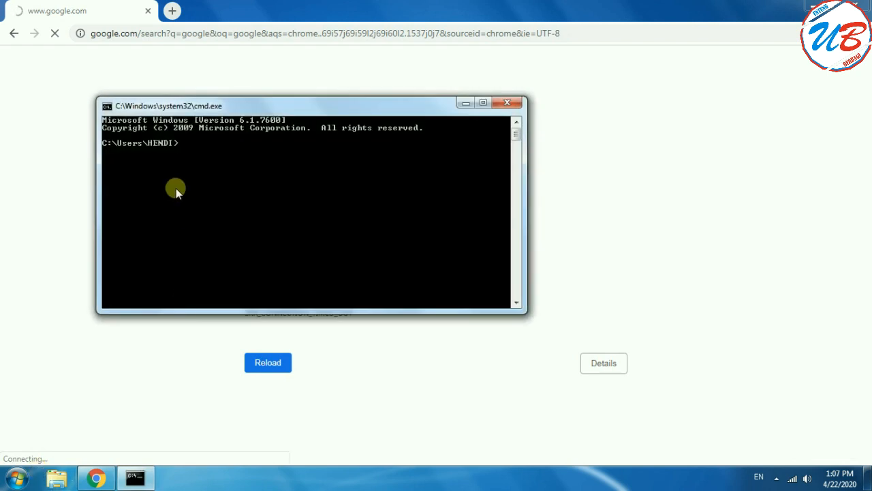
{"action": "left_click_drag", "start_coordinate": [240, 109], "coordinate": [418, 130]}
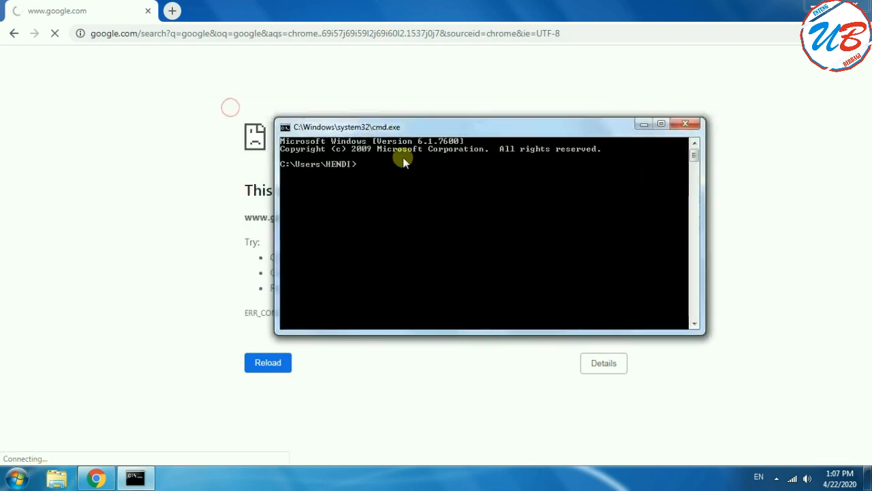
{"action": "type", "text": "ping www"}
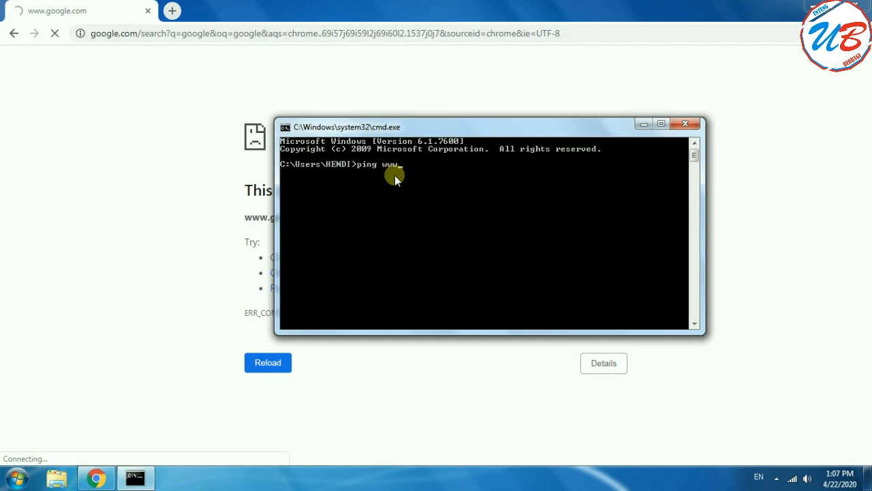
{"action": "type", "text": ".google.com"}
{"action": "key", "text": "Return"}
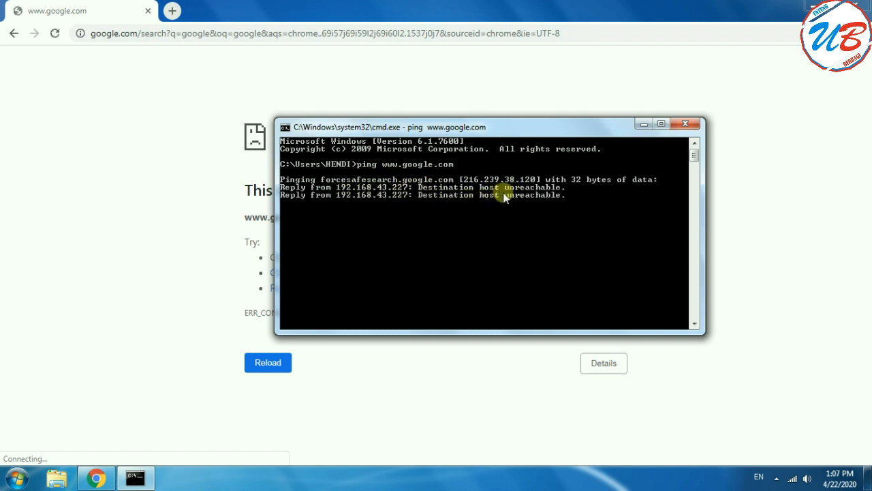
{"action": "left_click", "coordinate": [57, 34]}
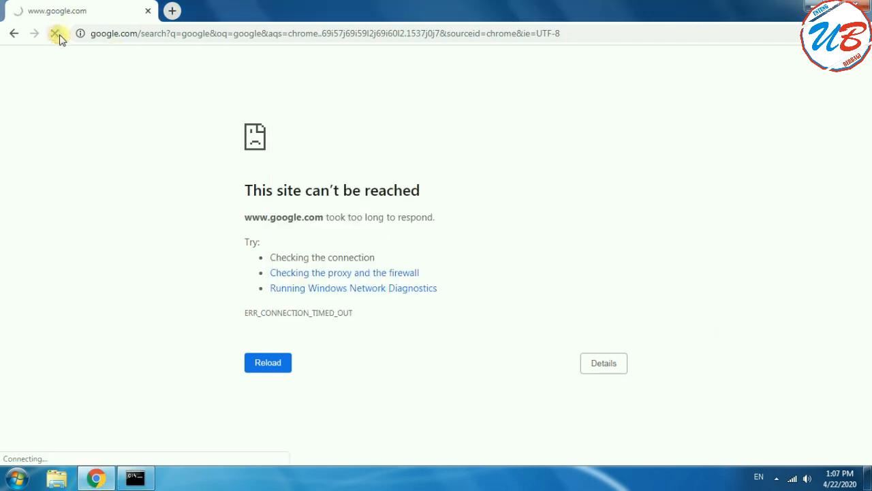
{"action": "left_click", "coordinate": [137, 480]}
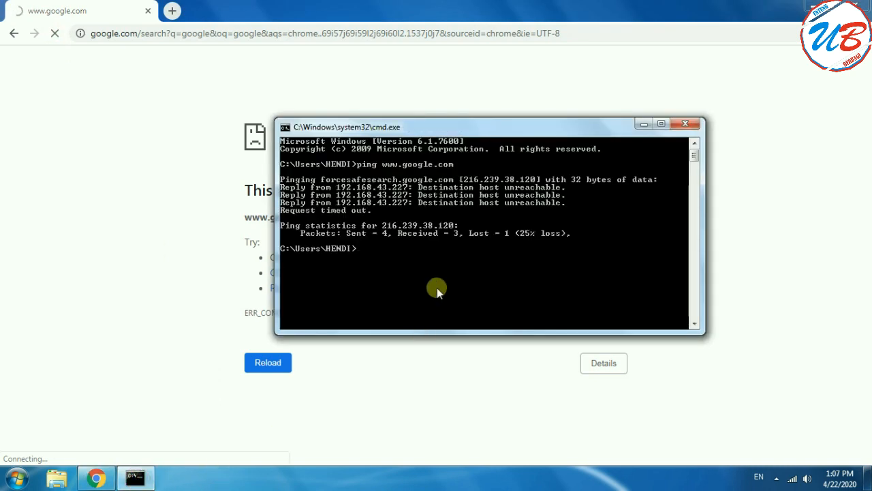
{"action": "key", "text": "Up"}
{"action": "key", "text": "Return"}
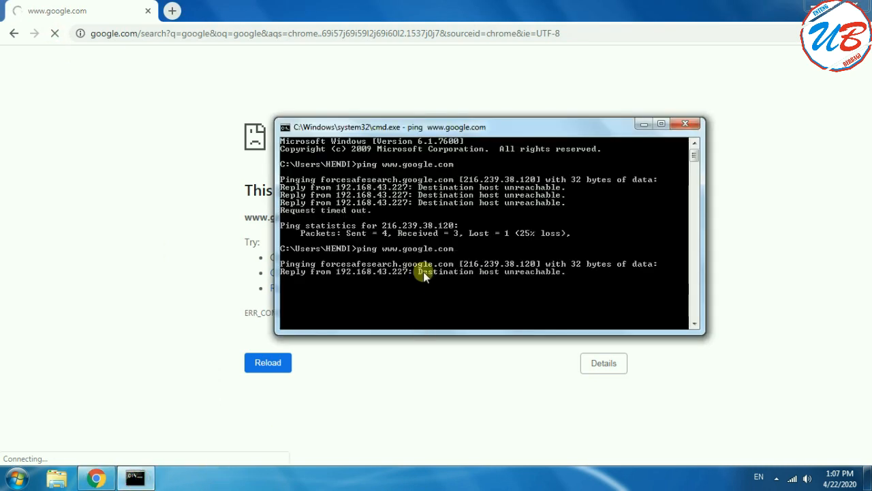
{"action": "left_click", "coordinate": [171, 11]}
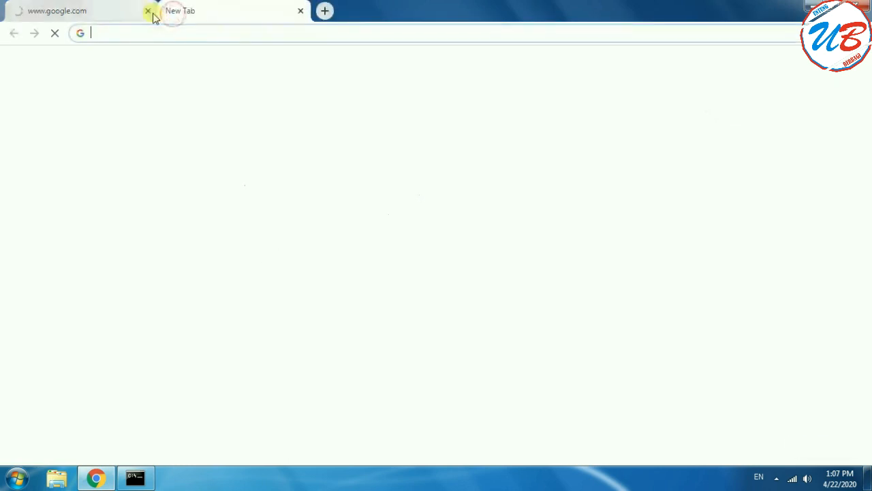
{"action": "left_click", "coordinate": [112, 6]}
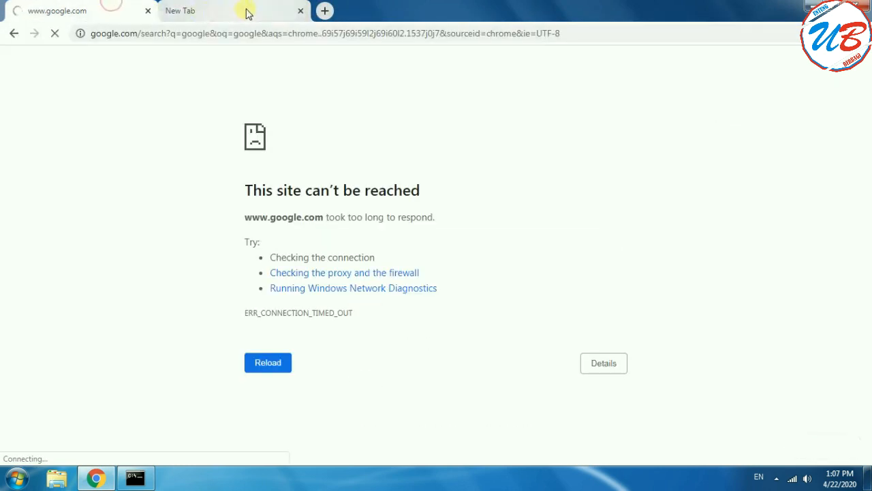
{"action": "left_click", "coordinate": [135, 478]}
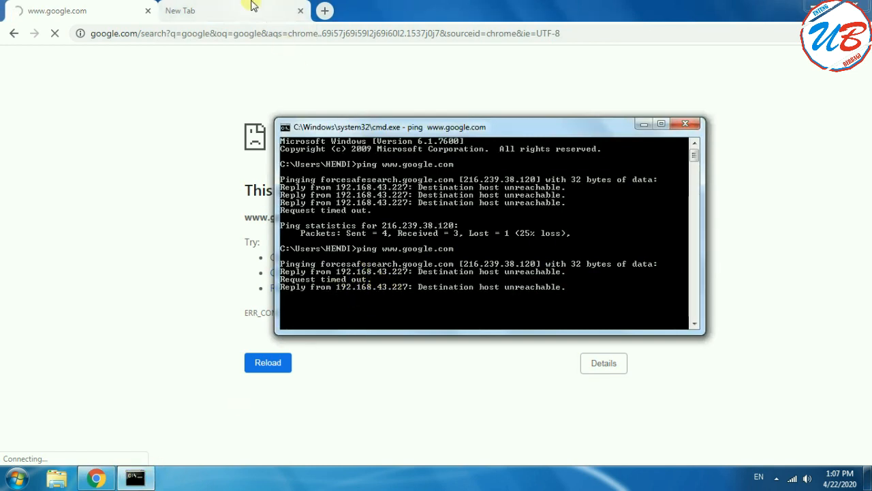
{"action": "left_click", "coordinate": [232, 11]}
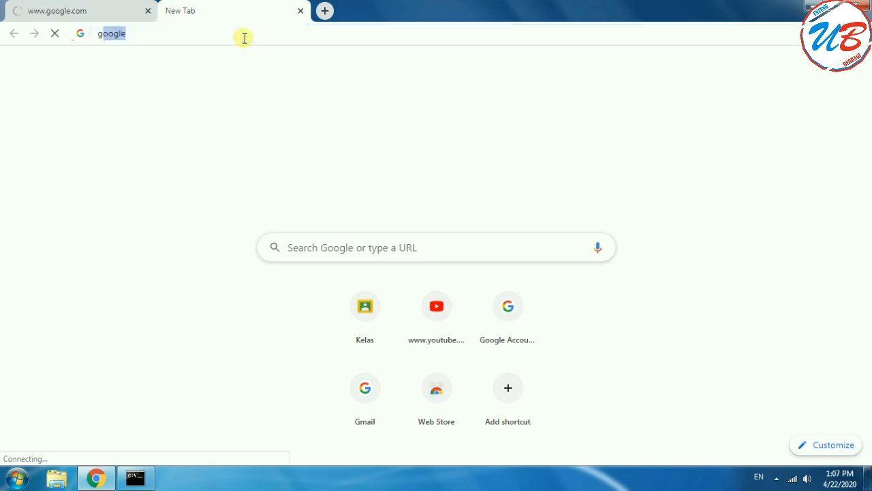
{"action": "type", "text": "google"}
{"action": "key", "text": "Return"}
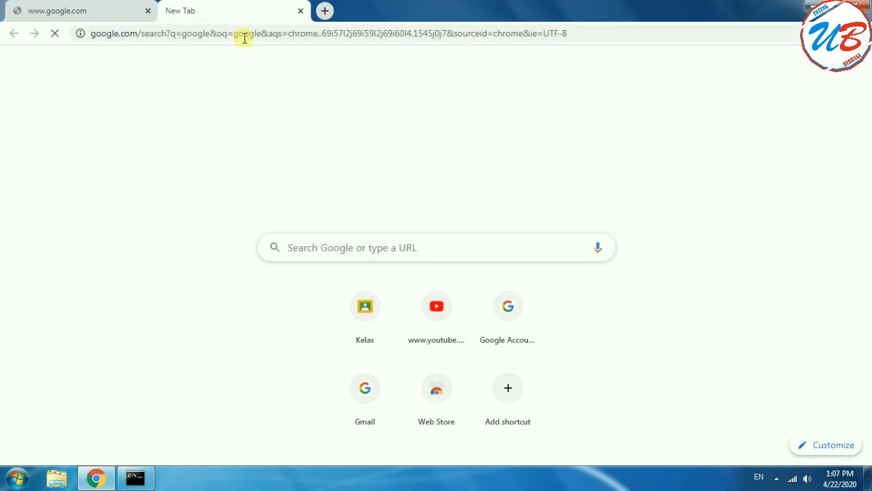
{"action": "left_click", "coordinate": [148, 11]}
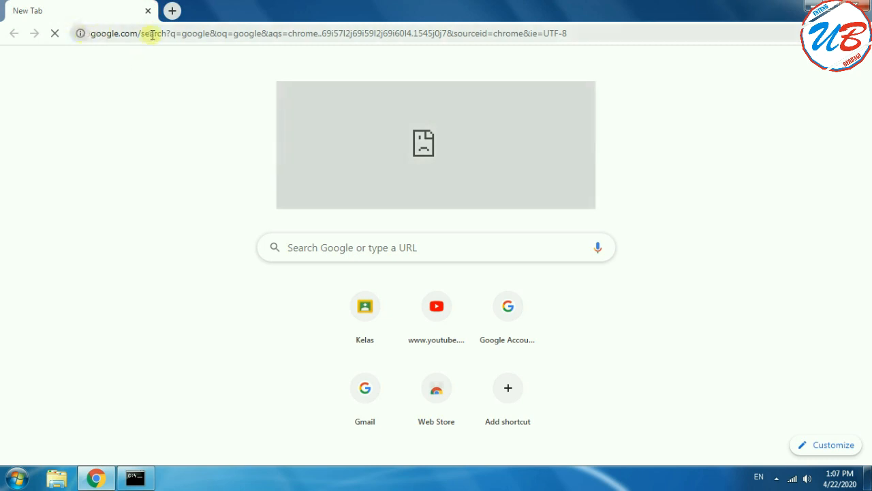
Try to open YouTube from its shortcut on the new tab page, and close Chrome and the Command Prompt.
{"action": "left_click", "coordinate": [145, 34]}
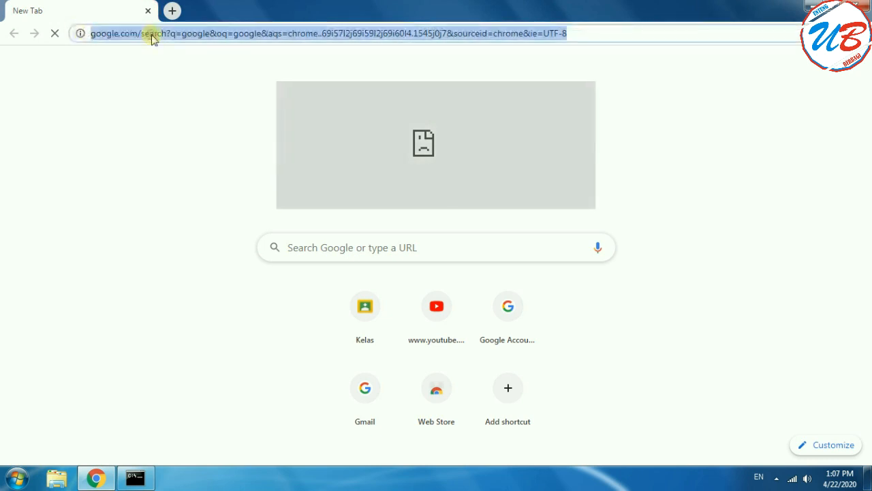
{"action": "left_click", "coordinate": [446, 316]}
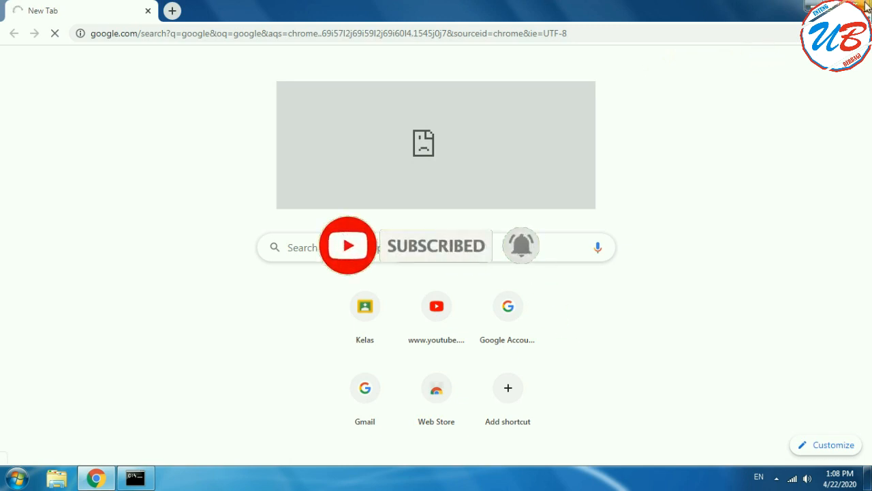
{"action": "left_click", "coordinate": [864, 10]}
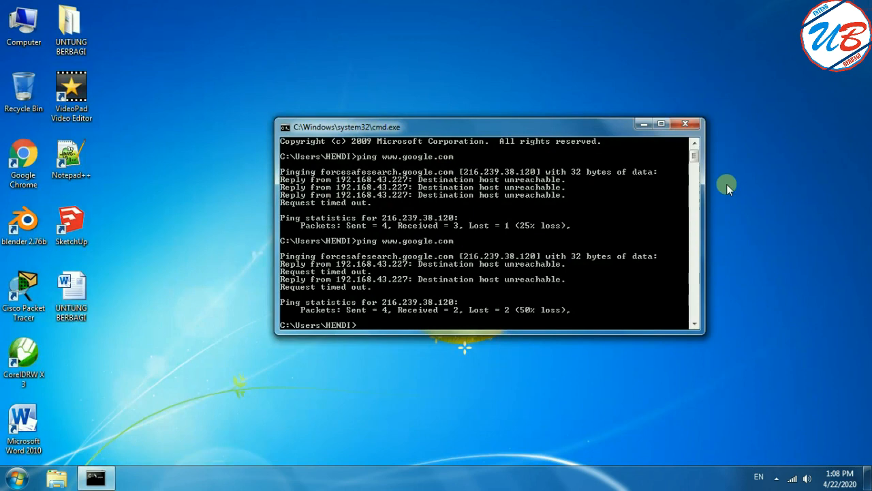
{"action": "left_click", "coordinate": [685, 123]}
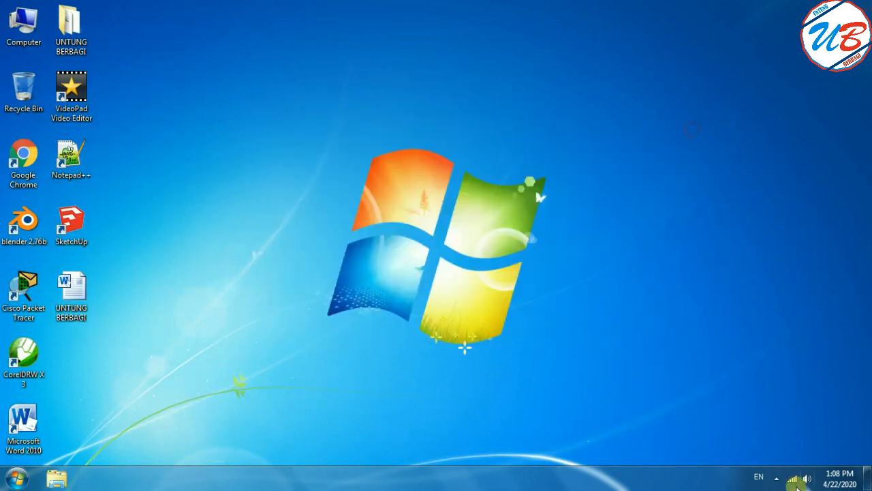
Check the access status of WIFI UB in the list of available connections and in the Network and Sharing Center.
{"action": "left_click", "coordinate": [792, 480]}
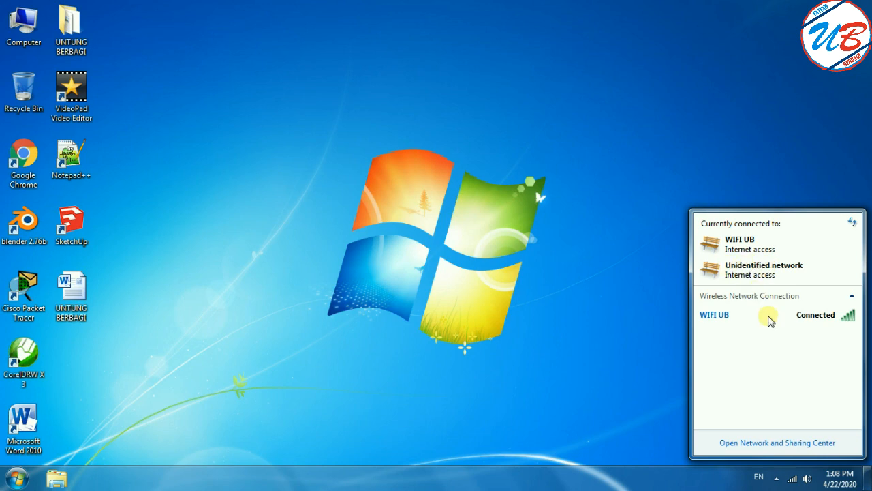
{"action": "left_click", "coordinate": [785, 442]}
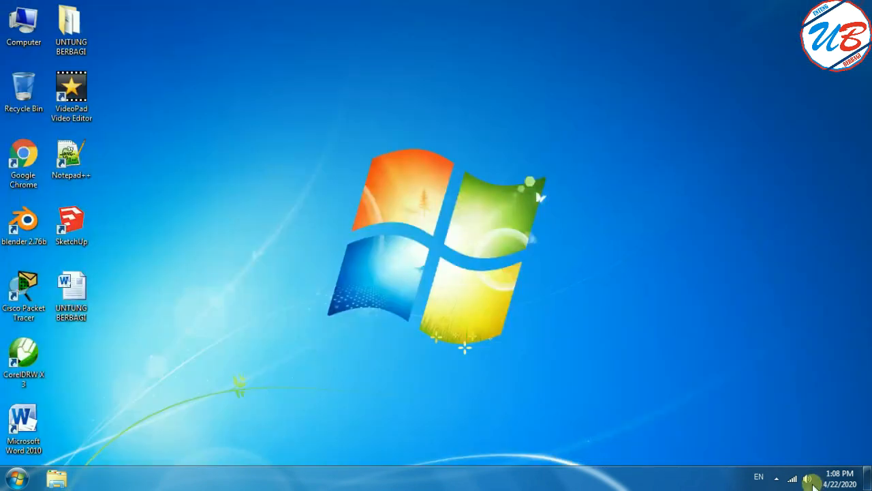
{"action": "left_click", "coordinate": [793, 479]}
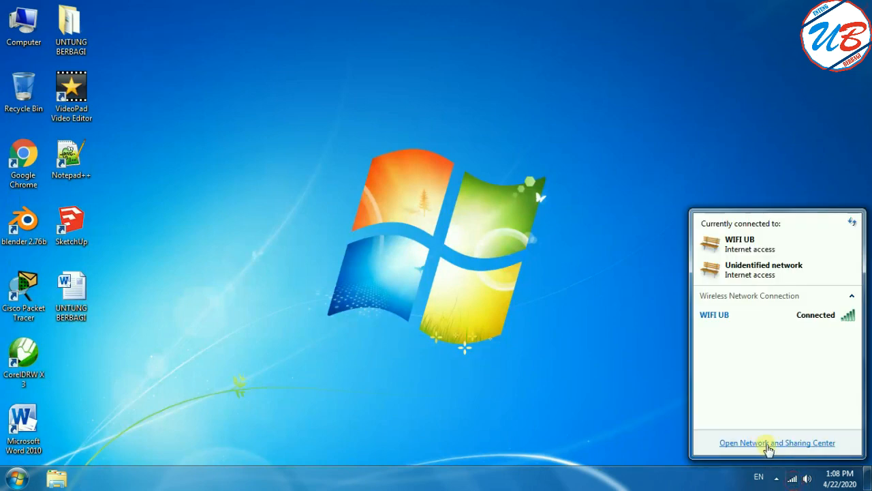
{"action": "left_click", "coordinate": [633, 414]}
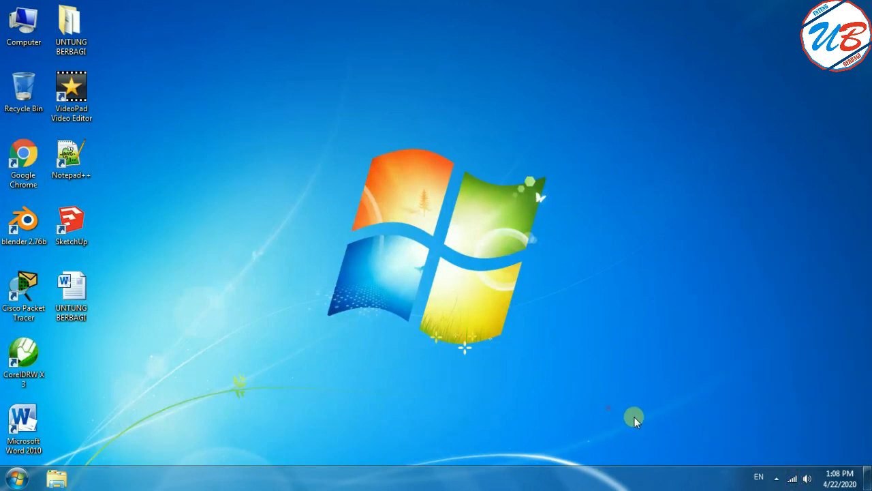
Disable and re-enable the Wireless Network Connection adapter in Network Connections.
{"action": "right_click", "coordinate": [790, 479]}
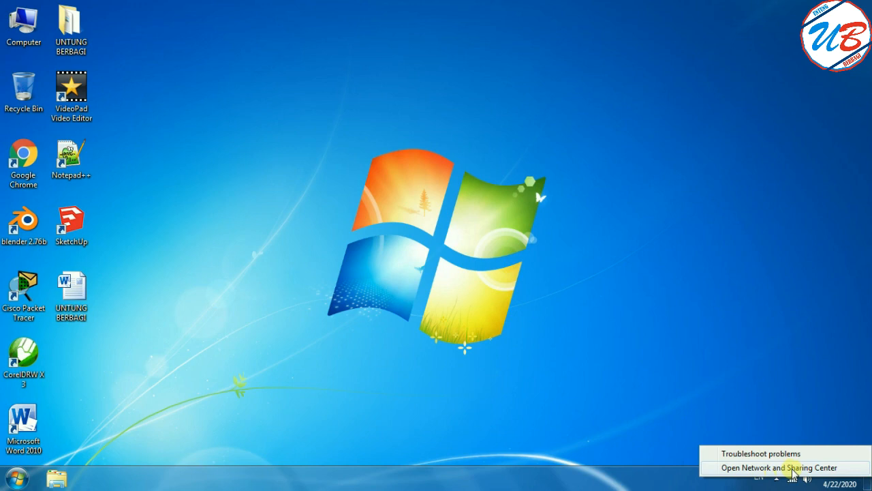
{"action": "left_click", "coordinate": [816, 473]}
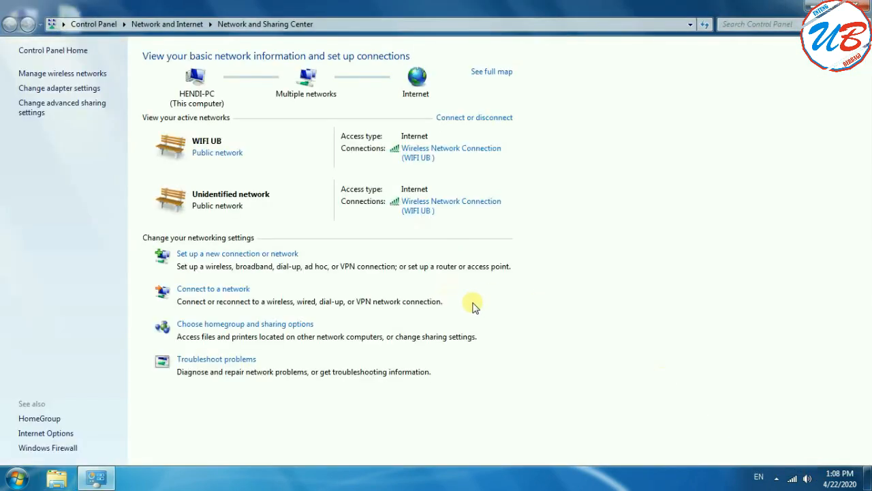
{"action": "left_click", "coordinate": [51, 88]}
{"action": "left_click", "coordinate": [232, 82]}
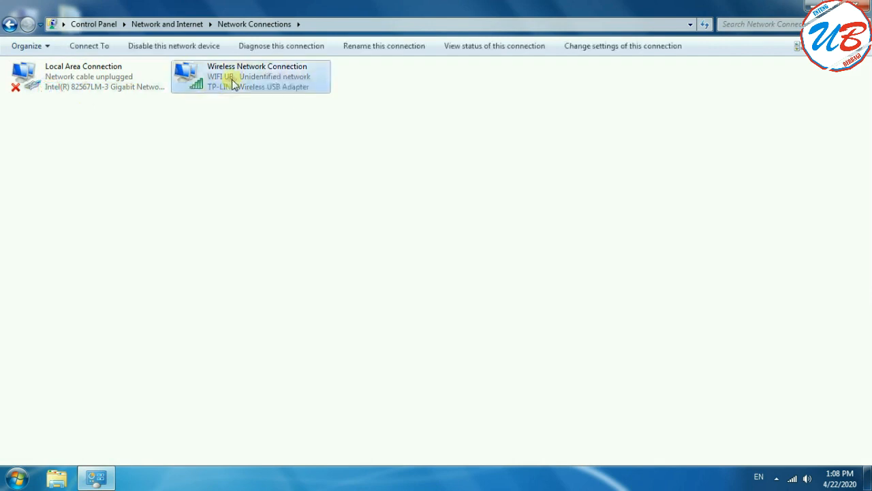
{"action": "right_click", "coordinate": [233, 82]}
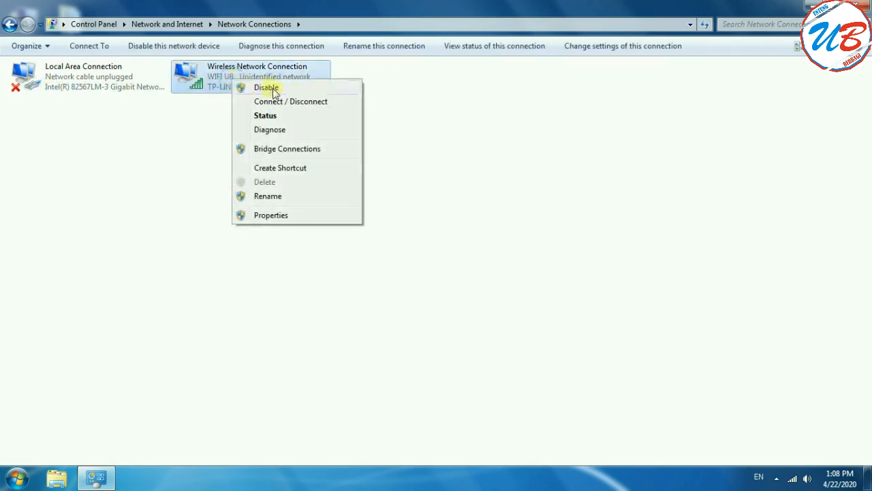
{"action": "left_click", "coordinate": [344, 89]}
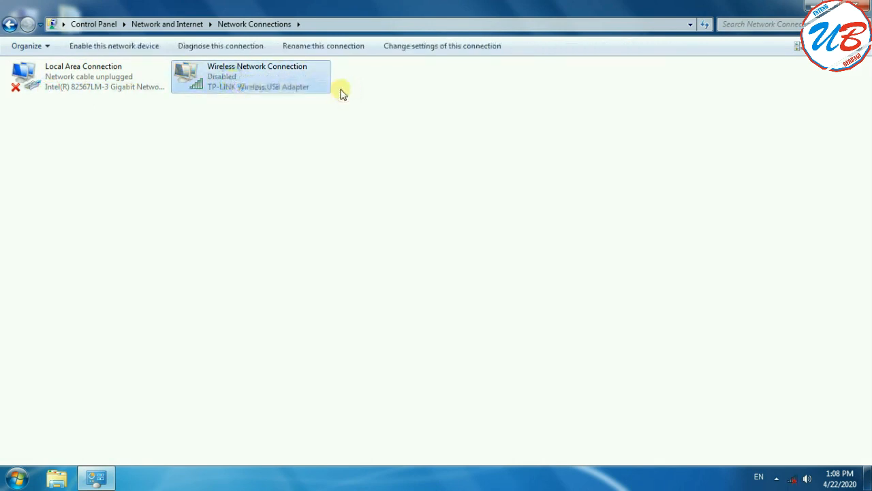
{"action": "right_click", "coordinate": [291, 87]}
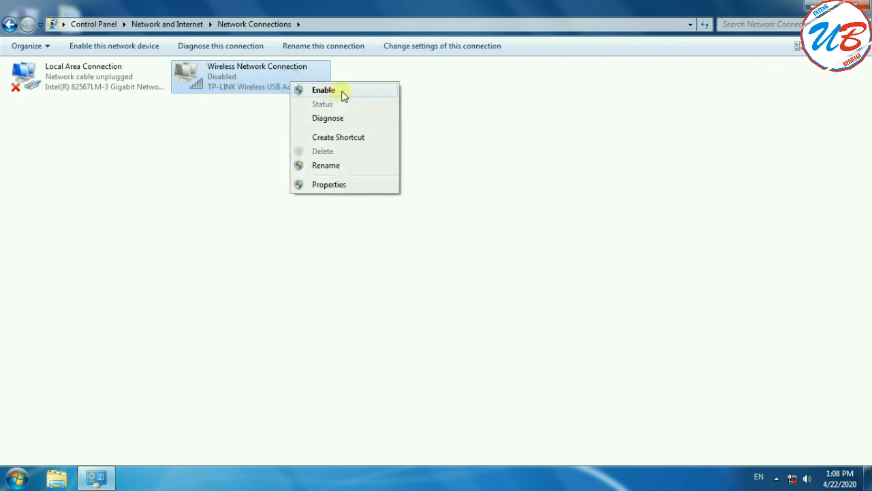
{"action": "left_click", "coordinate": [324, 90]}
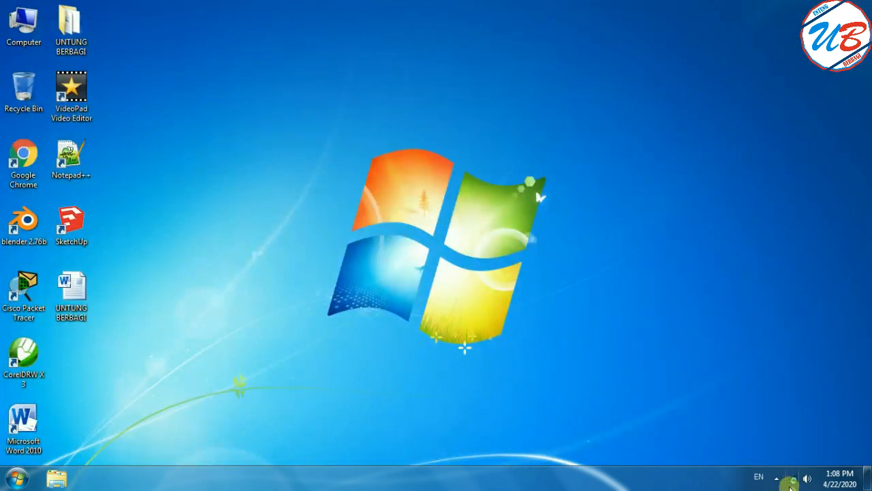
Check the Wi-Fi connection status and refresh the desktop.
{"action": "mouse_move", "coordinate": [794, 483]}
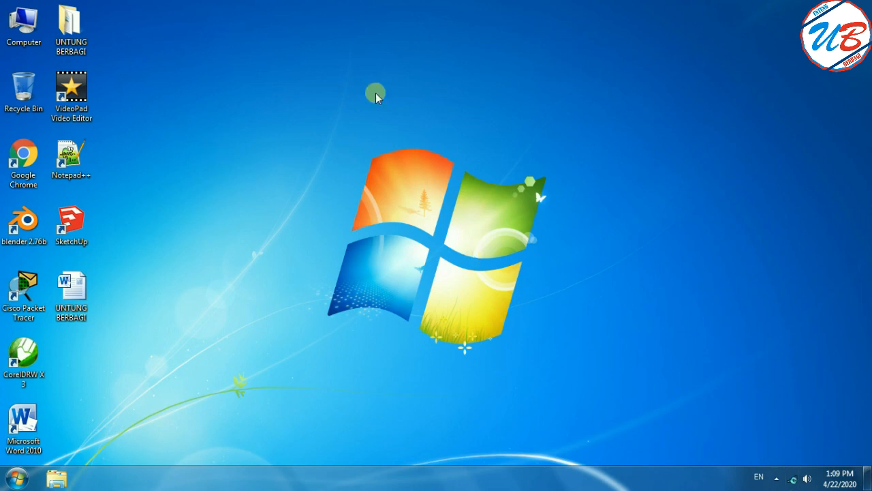
{"action": "right_click", "coordinate": [452, 82]}
{"action": "left_click", "coordinate": [492, 120]}
{"action": "right_click", "coordinate": [492, 122]}
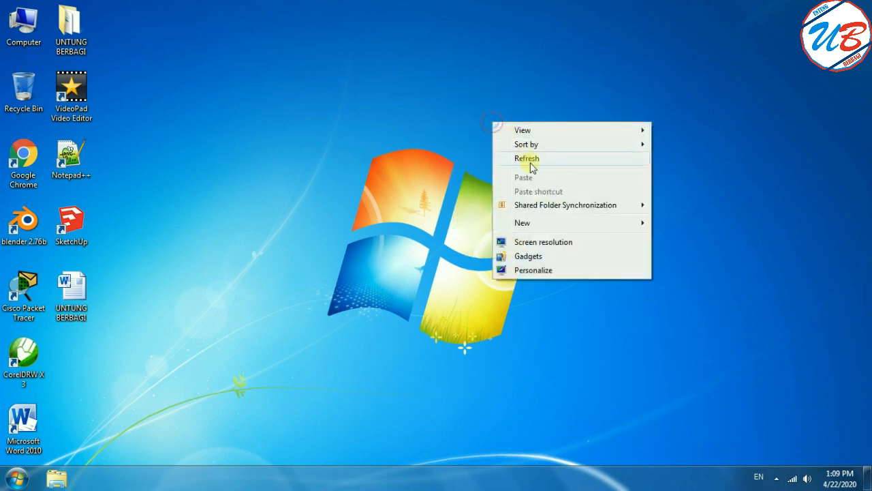
{"action": "left_click", "coordinate": [528, 159]}
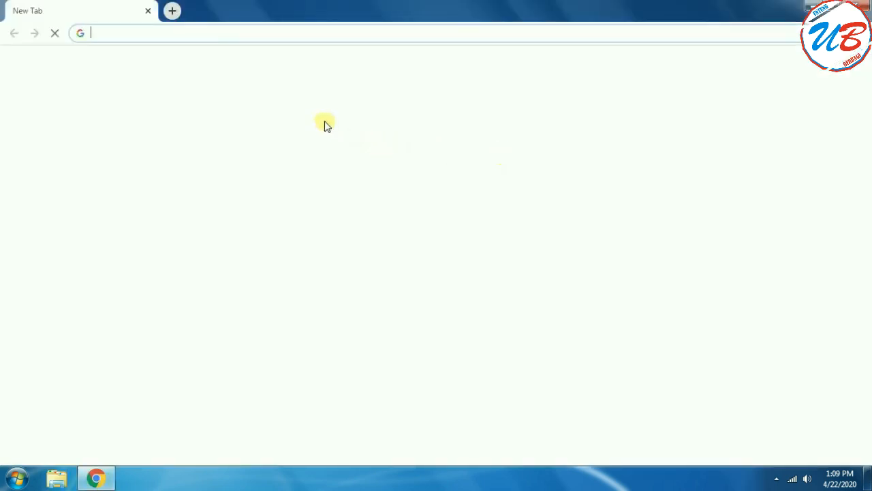
Test internet access by searching for "google" in Google Chrome, and close the browser.
{"action": "type", "text": "google"}
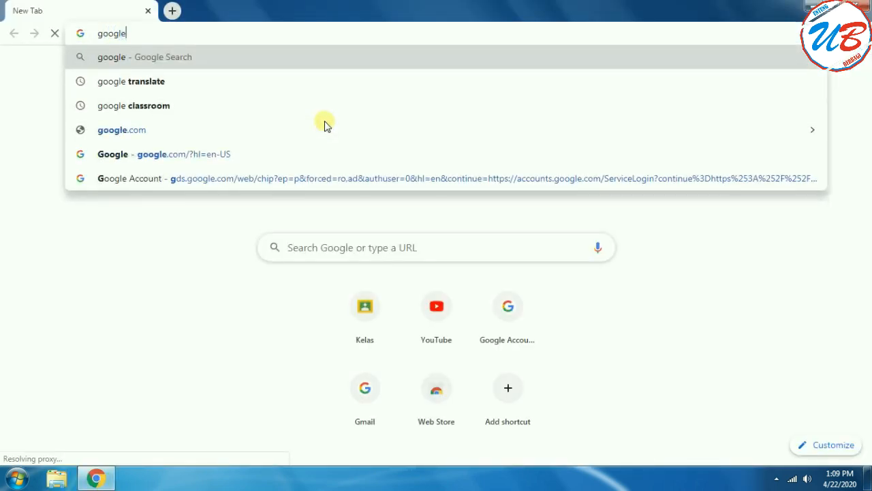
{"action": "key", "text": "Return"}
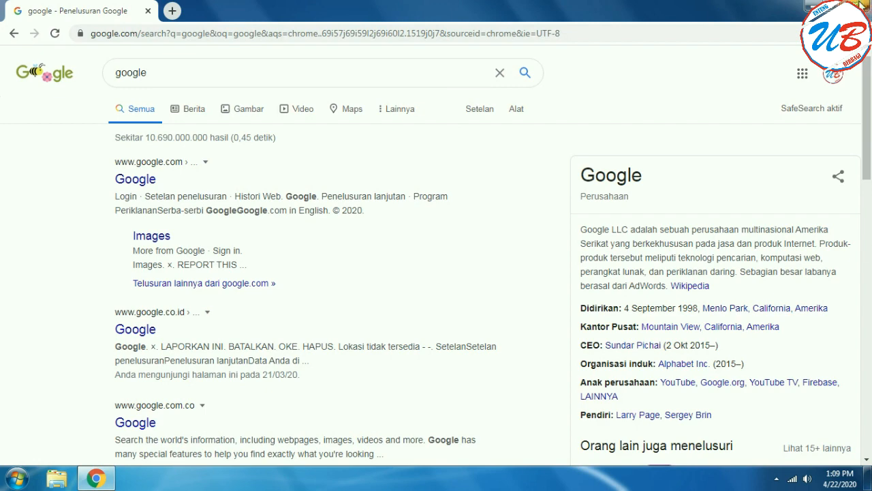
{"action": "left_click", "coordinate": [862, 5]}
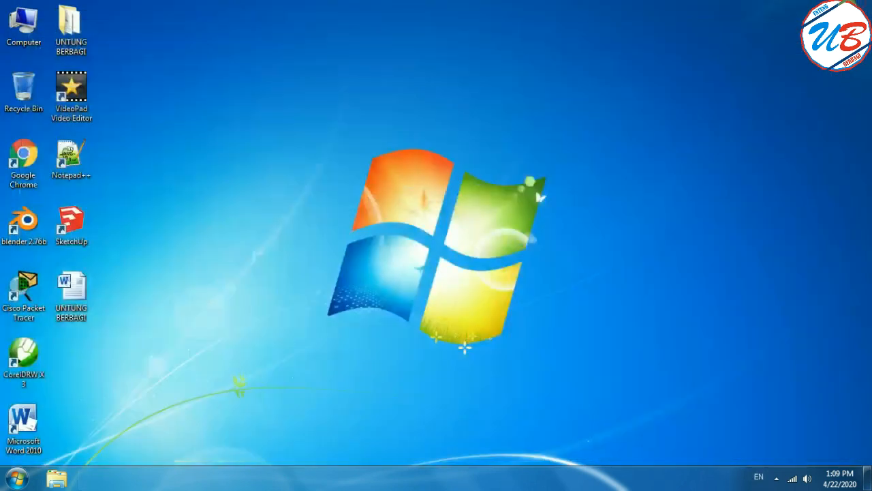
Search the installed programs for "computer", open Computer Management and move its window clear of the desktop shortcuts.
{"action": "right_click", "coordinate": [23, 26]}
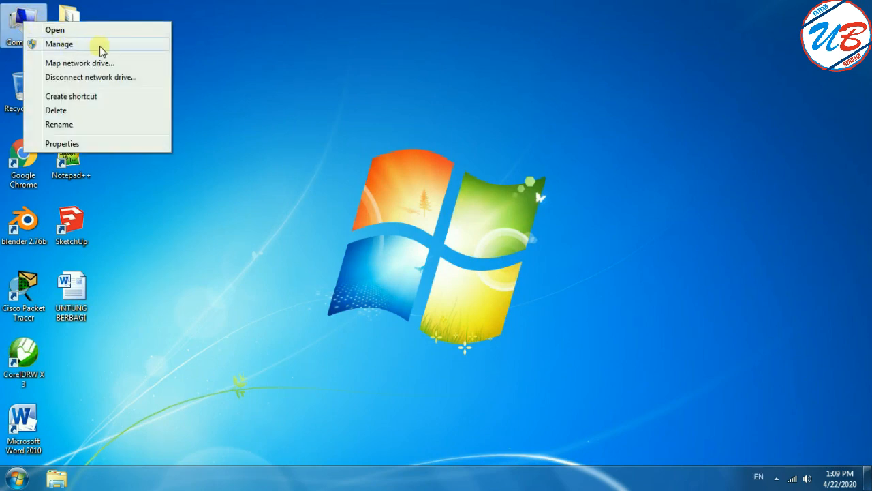
{"action": "left_click", "coordinate": [281, 300]}
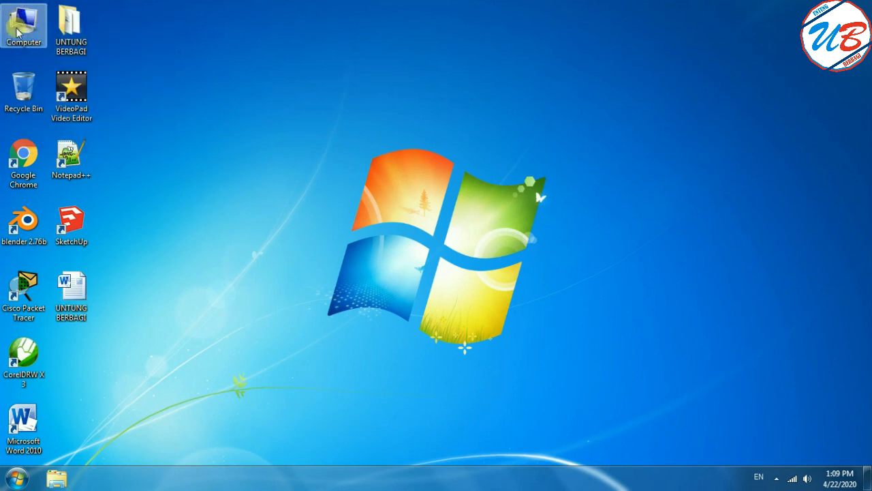
{"action": "left_click", "coordinate": [13, 482]}
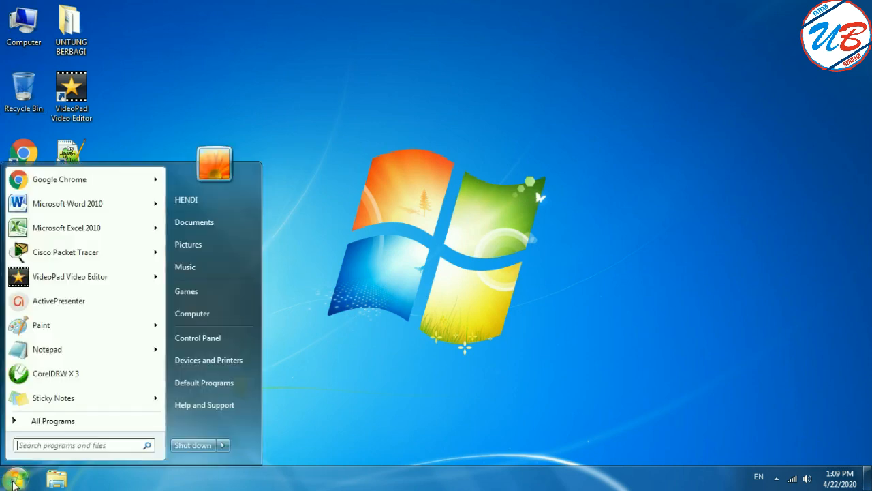
{"action": "left_click", "coordinate": [88, 448]}
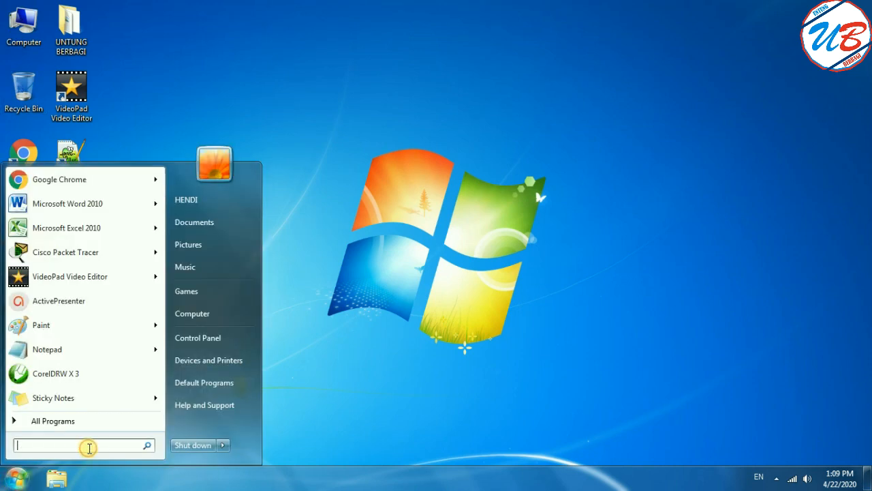
{"action": "type", "text": "compu"}
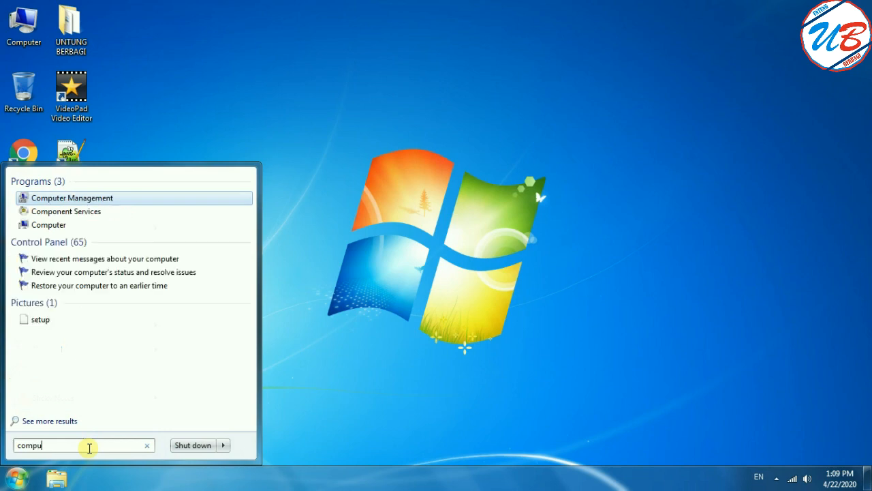
{"action": "type", "text": "ter"}
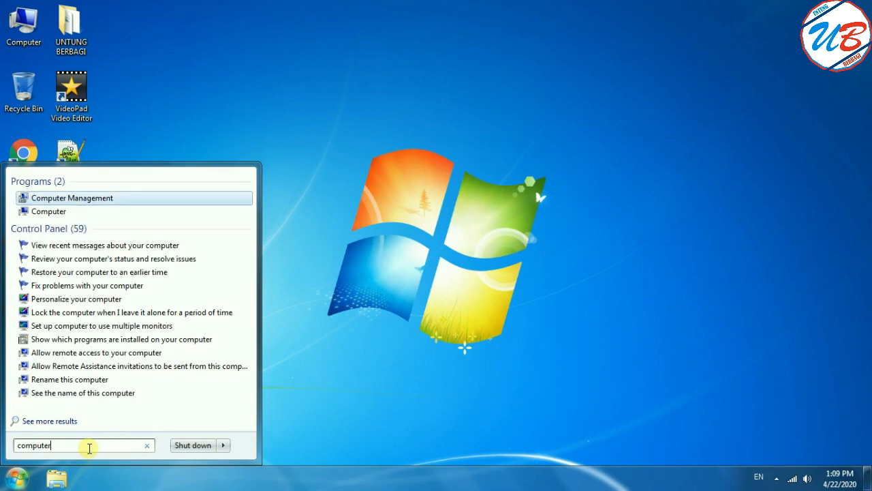
{"action": "key", "text": "Return"}
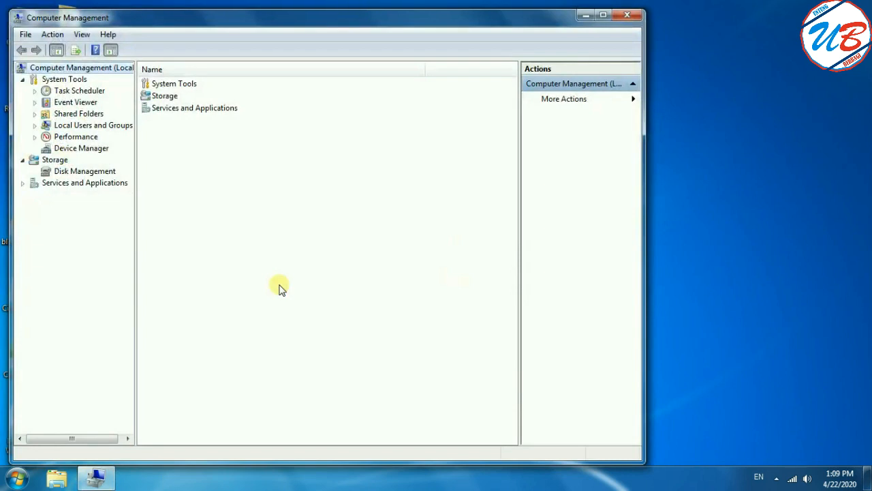
{"action": "left_click_drag", "start_coordinate": [268, 24], "coordinate": [412, 32]}
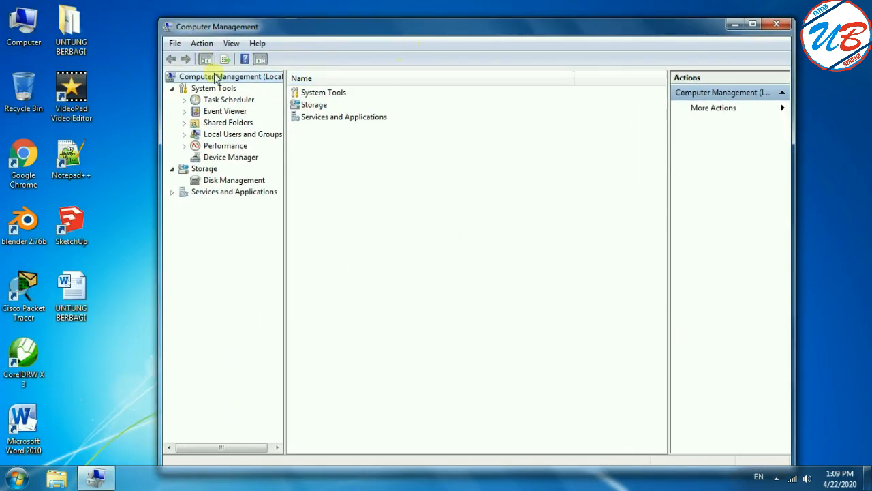
Open a second Computer Management window by managing Computer from the desktop, and close both windows.
{"action": "right_click", "coordinate": [24, 20]}
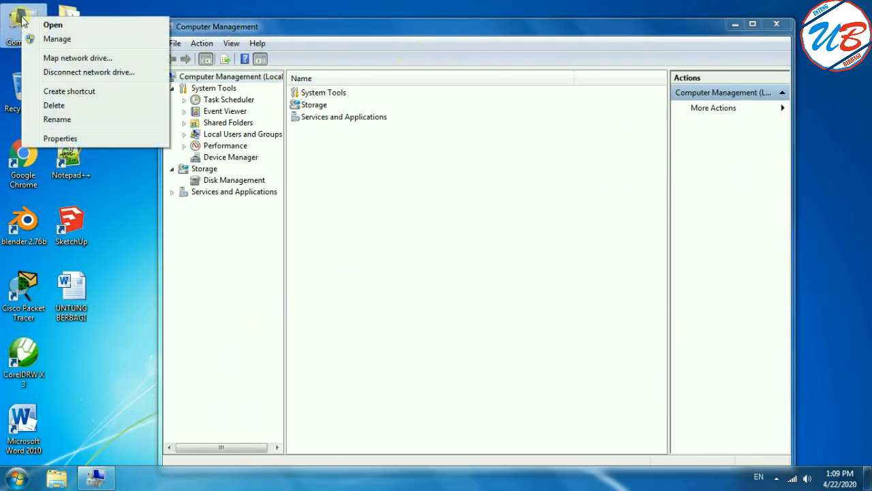
{"action": "left_click", "coordinate": [51, 39]}
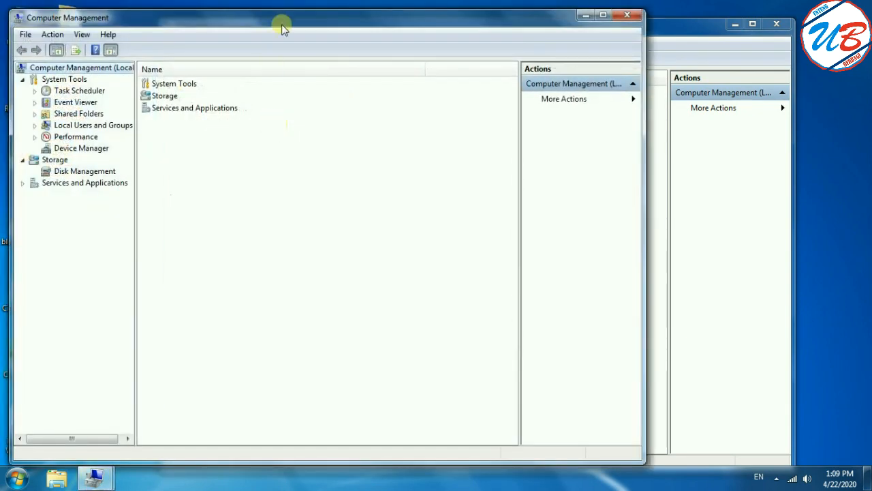
{"action": "left_click_drag", "start_coordinate": [282, 24], "coordinate": [446, 193]}
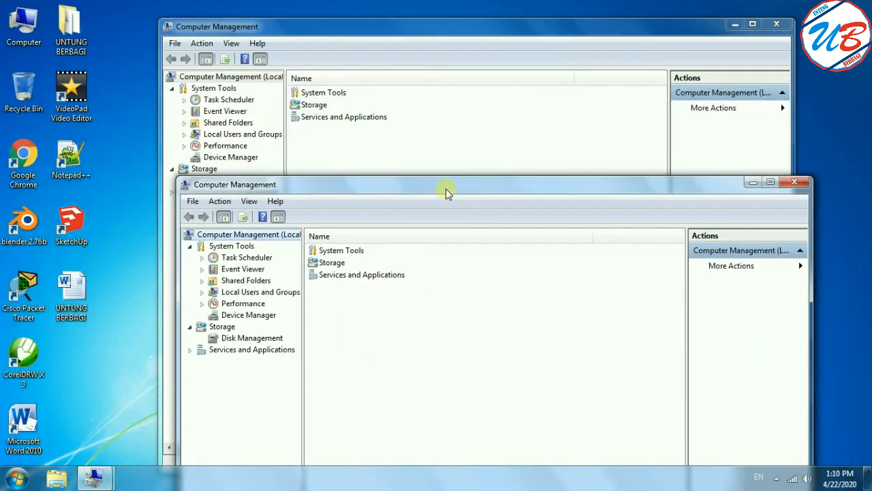
{"action": "left_click", "coordinate": [794, 182]}
{"action": "left_click", "coordinate": [776, 24]}
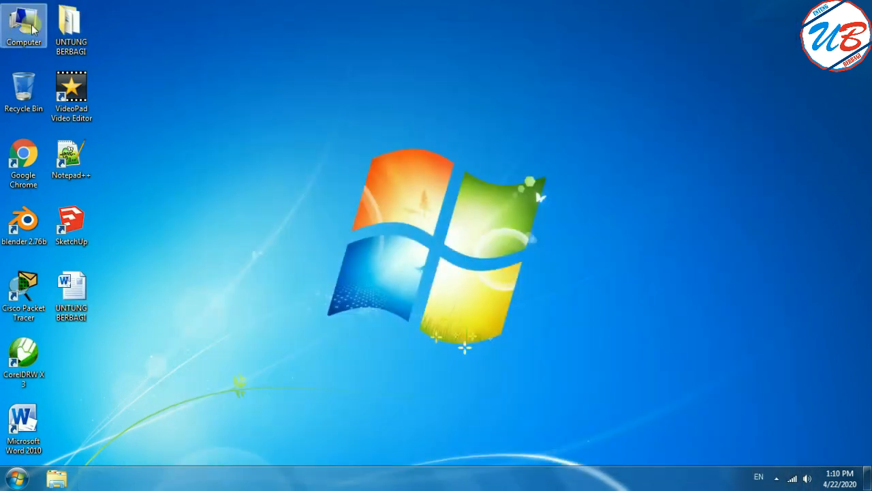
Open Computer Management by managing the Computer entry among the Start items, and close it.
{"action": "left_click", "coordinate": [15, 479]}
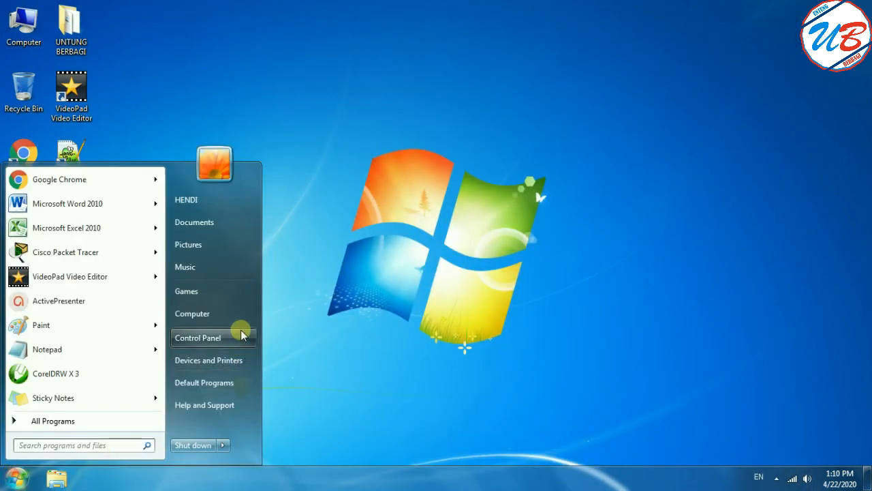
{"action": "right_click", "coordinate": [213, 313]}
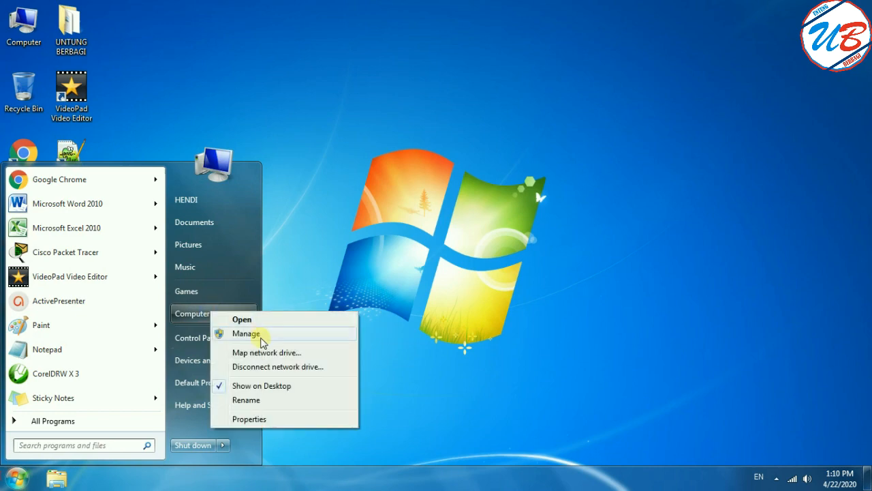
{"action": "left_click", "coordinate": [246, 333]}
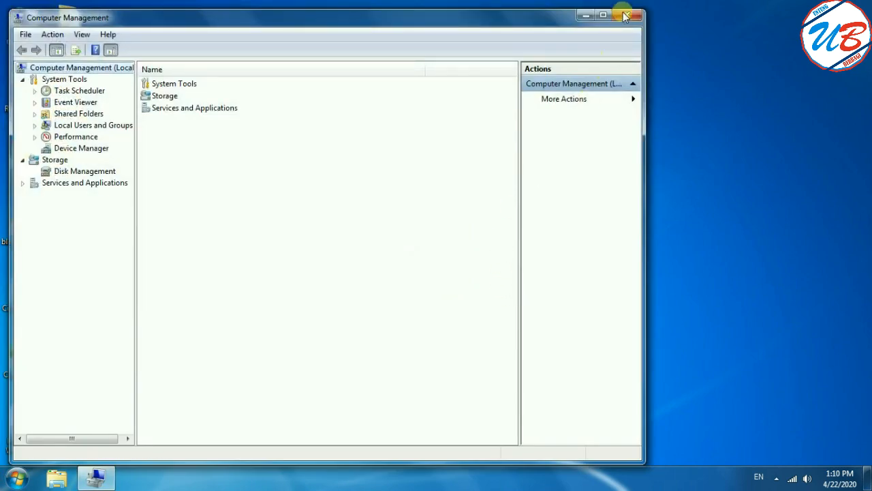
{"action": "left_click", "coordinate": [626, 15]}
Open Computer Management by managing Computer in Windows Explorer, close Explorer and move the management window clear of the desktop shortcuts.
{"action": "left_click", "coordinate": [56, 481]}
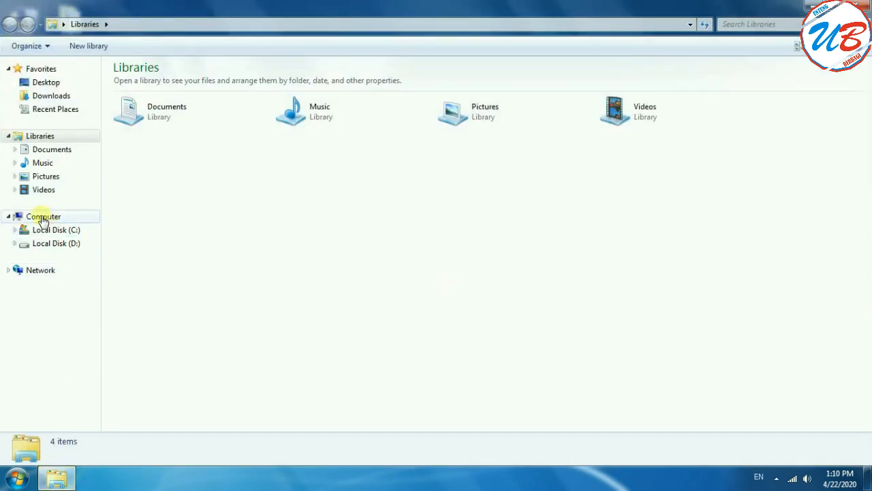
{"action": "right_click", "coordinate": [81, 217]}
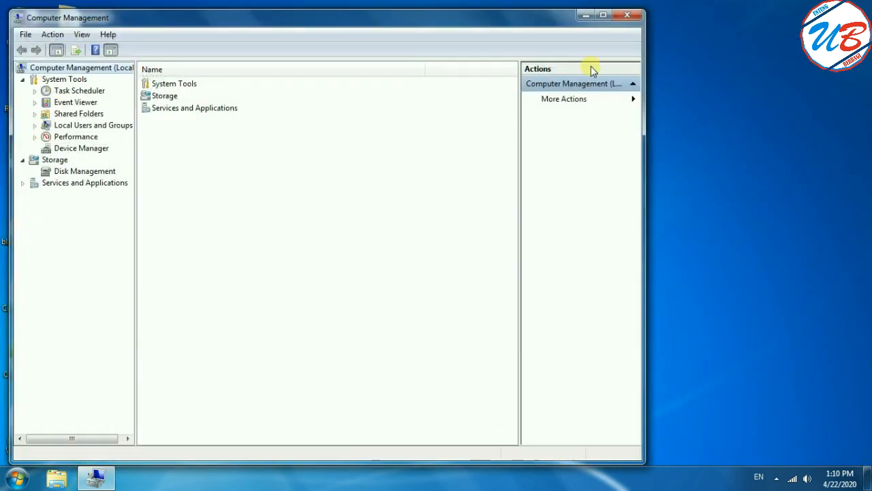
{"action": "left_click_drag", "start_coordinate": [484, 23], "coordinate": [634, 25]}
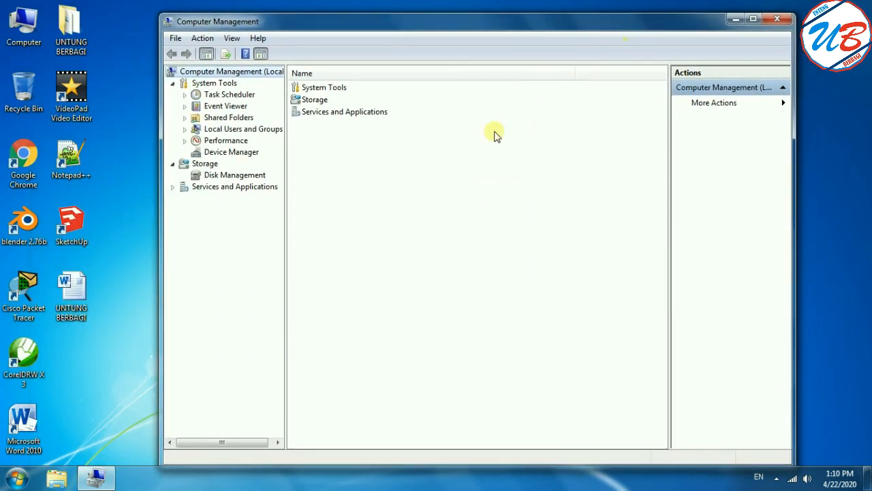
Expand the network adapters in Device Manager and select the TP-LINK Wireless USB Adapter.
{"action": "left_click", "coordinate": [237, 154]}
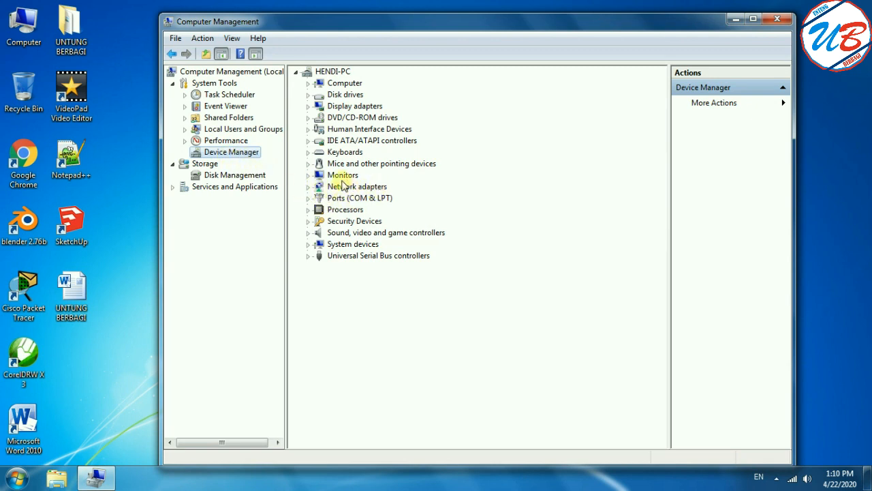
{"action": "left_click", "coordinate": [308, 187]}
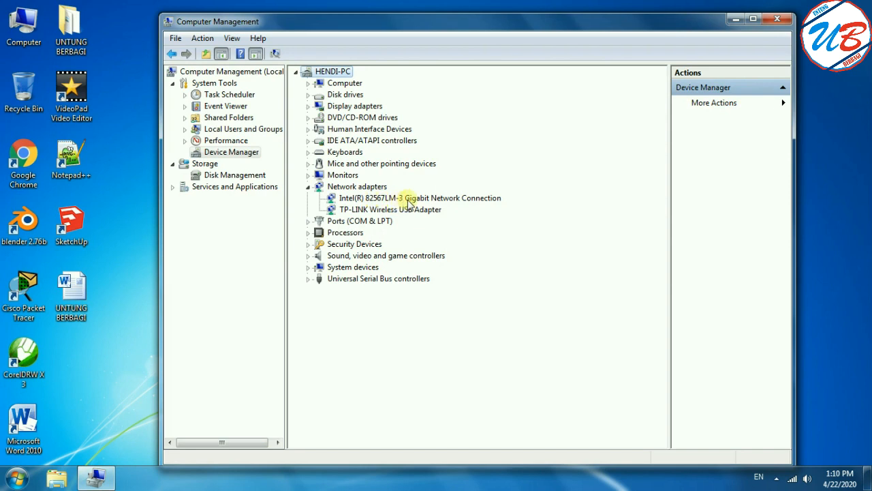
{"action": "left_click", "coordinate": [463, 199]}
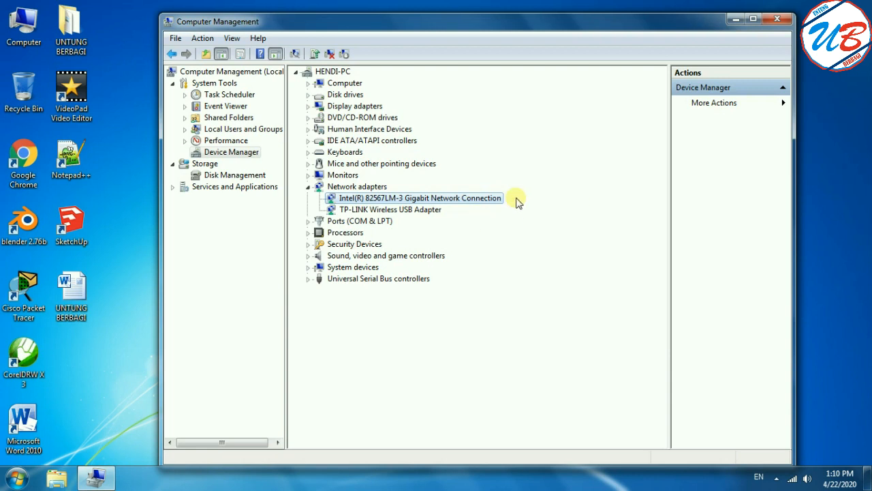
{"action": "left_click", "coordinate": [380, 211]}
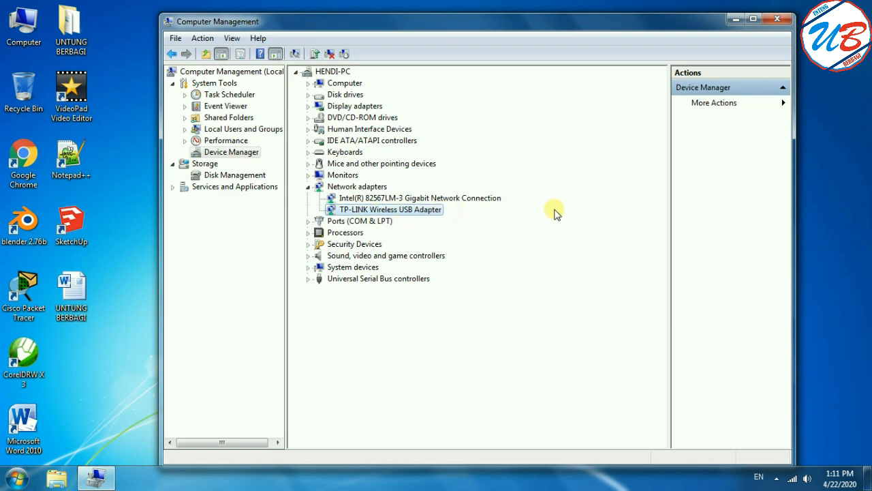
Start updating the TP-LINK Wireless USB Adapter's driver, view the option to browse the computer for driver software, and close the wizard.
{"action": "right_click", "coordinate": [427, 215]}
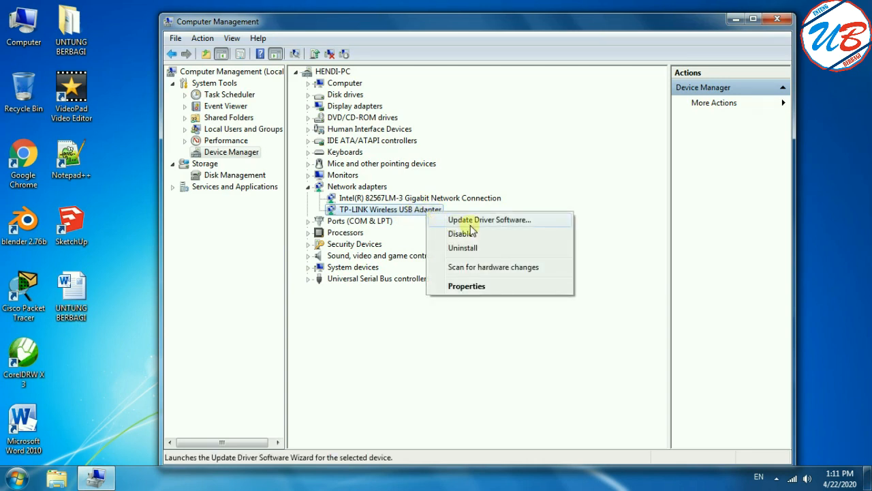
{"action": "left_click", "coordinate": [529, 224]}
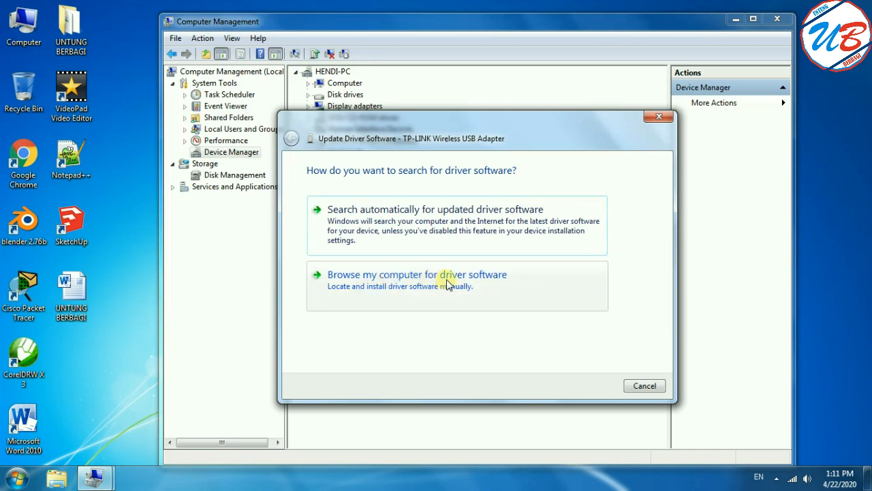
{"action": "left_click", "coordinate": [496, 279]}
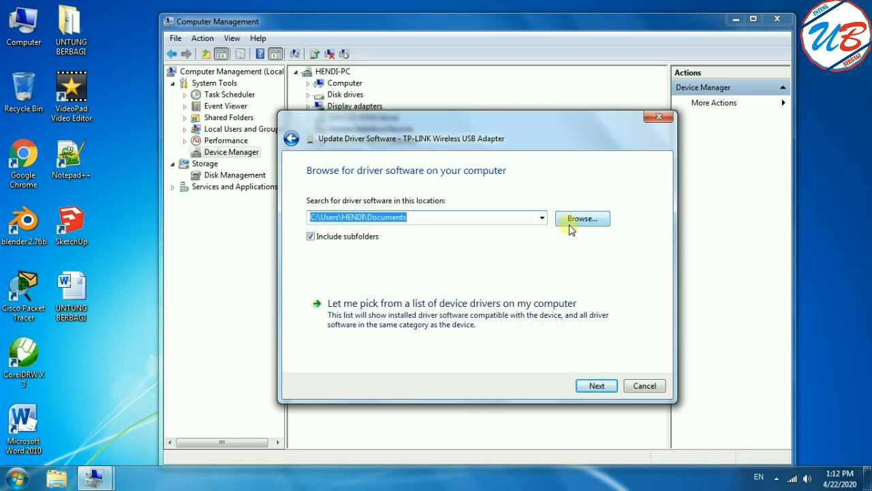
{"action": "left_click", "coordinate": [661, 120]}
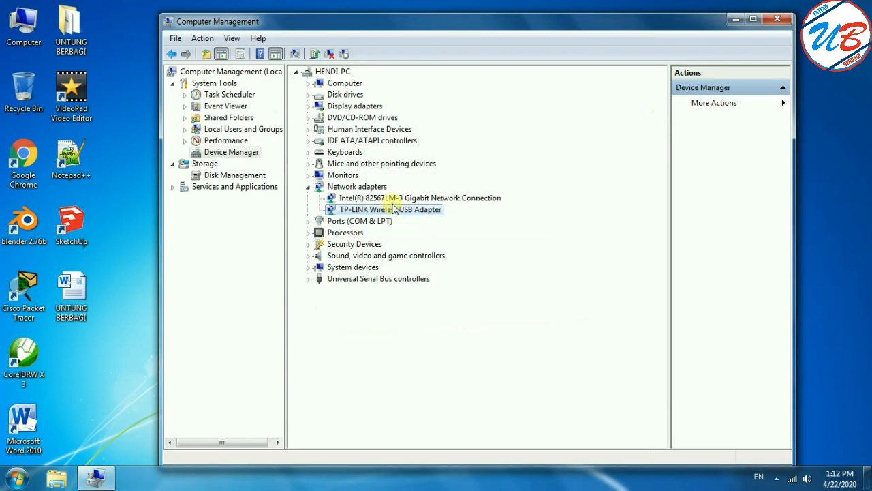
Compare the TP-LINK adapter's commands in Device Manager with those of Wireless Network Connection in the adapter settings, closing the adapter settings and dismissing the commands.
{"action": "right_click", "coordinate": [411, 214]}
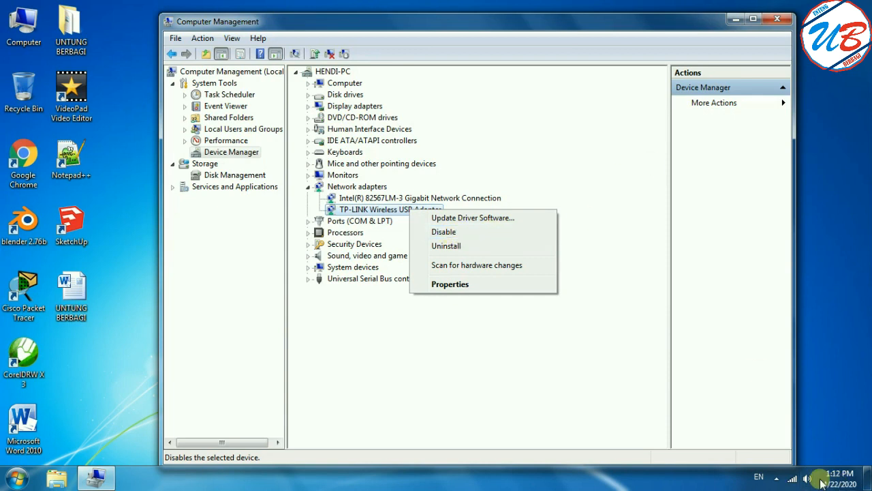
{"action": "right_click", "coordinate": [791, 482]}
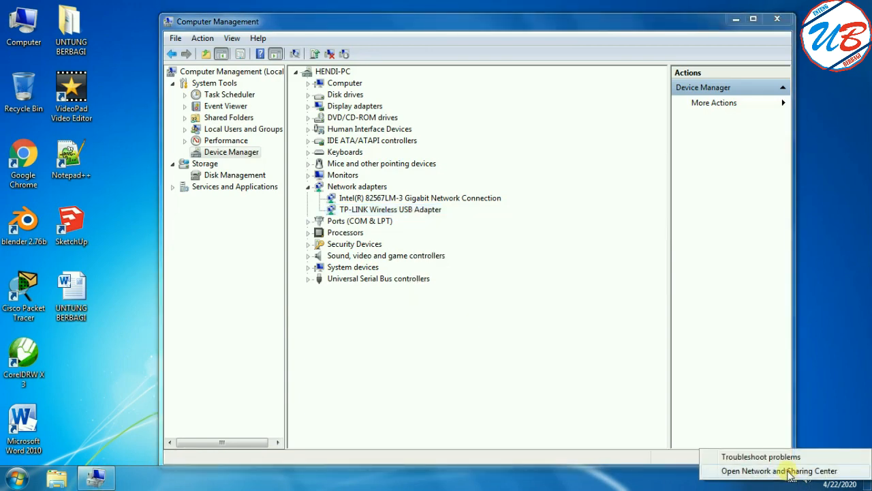
{"action": "left_click", "coordinate": [791, 470]}
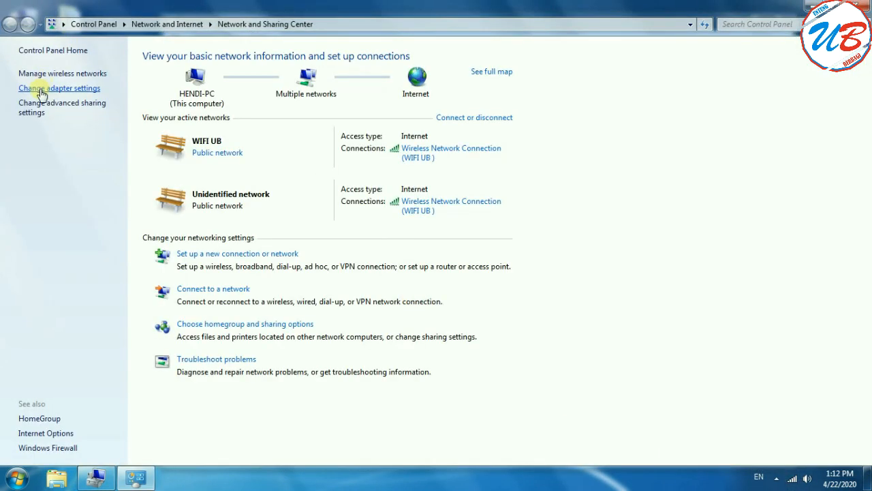
{"action": "left_click", "coordinate": [45, 90]}
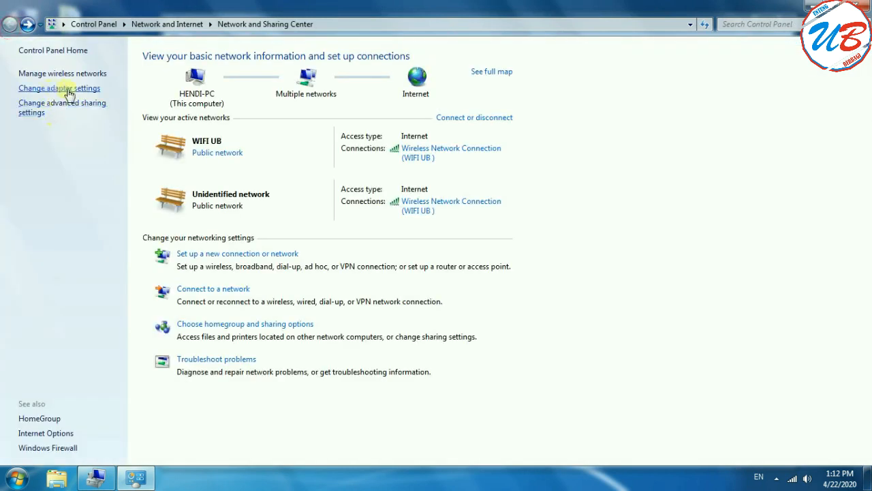
{"action": "left_click", "coordinate": [78, 89]}
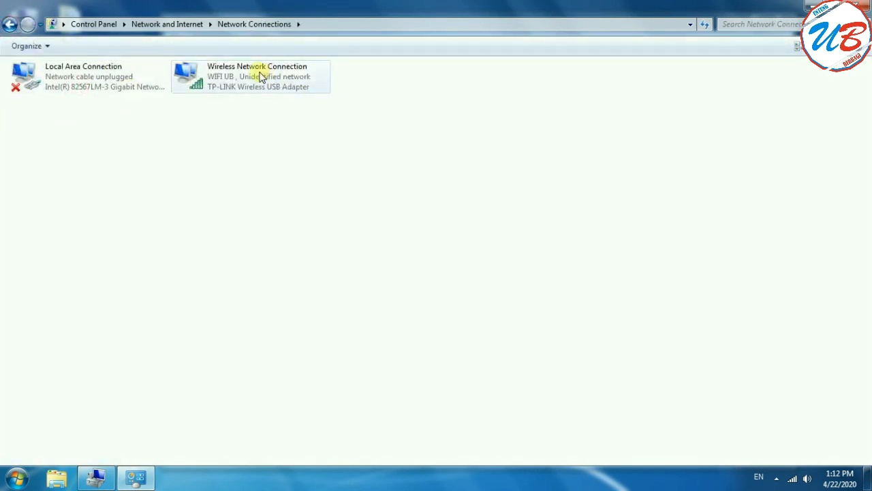
{"action": "left_click", "coordinate": [261, 75]}
{"action": "right_click", "coordinate": [301, 80]}
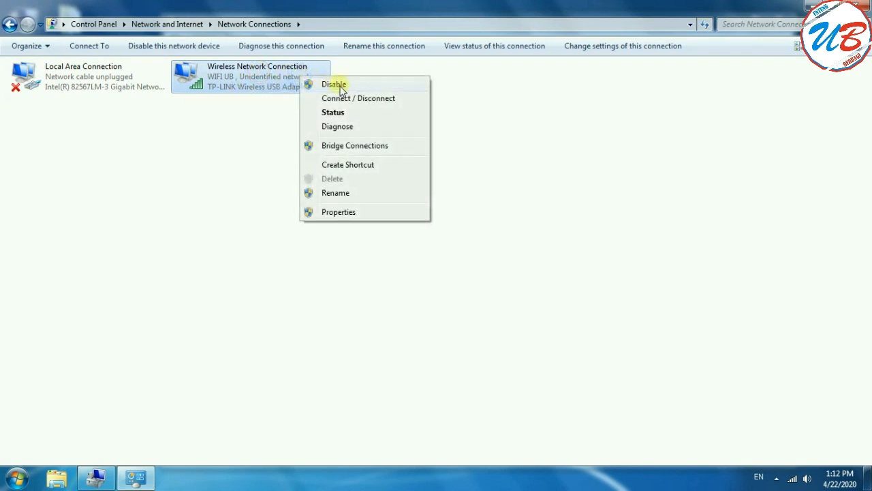
{"action": "mouse_move", "coordinate": [135, 477]}
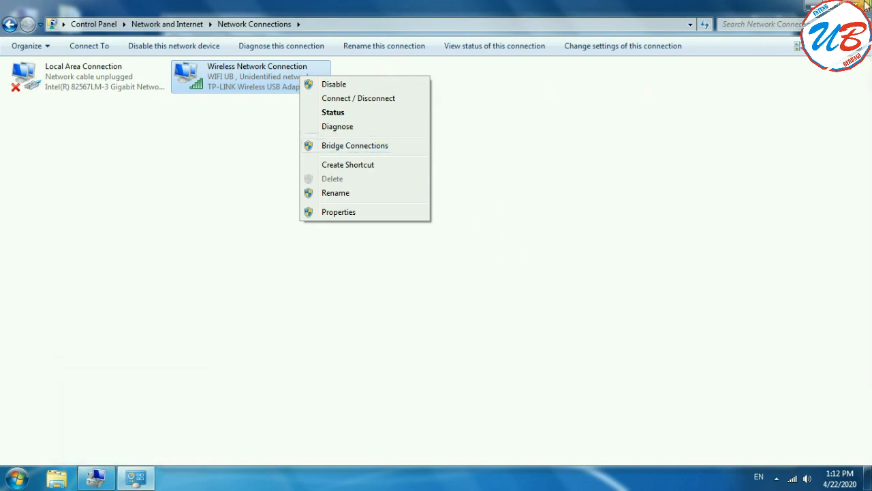
{"action": "left_click", "coordinate": [866, 6]}
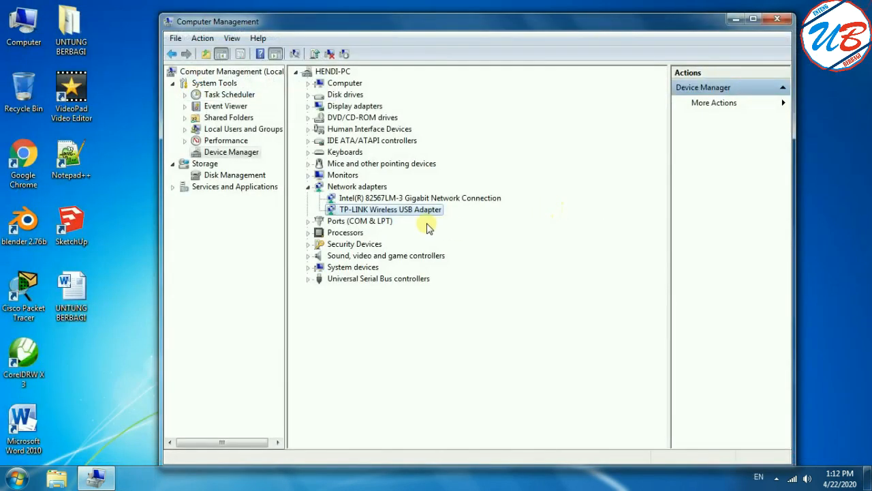
{"action": "right_click", "coordinate": [423, 212]}
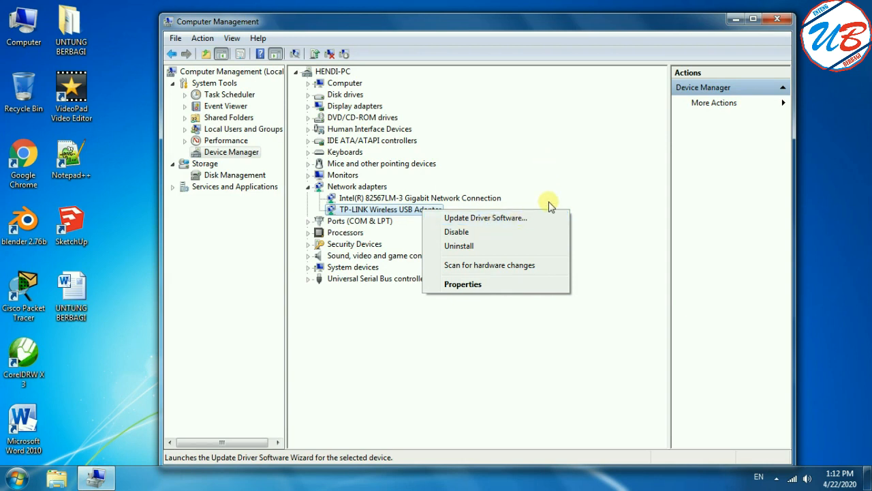
{"action": "left_click", "coordinate": [625, 205]}
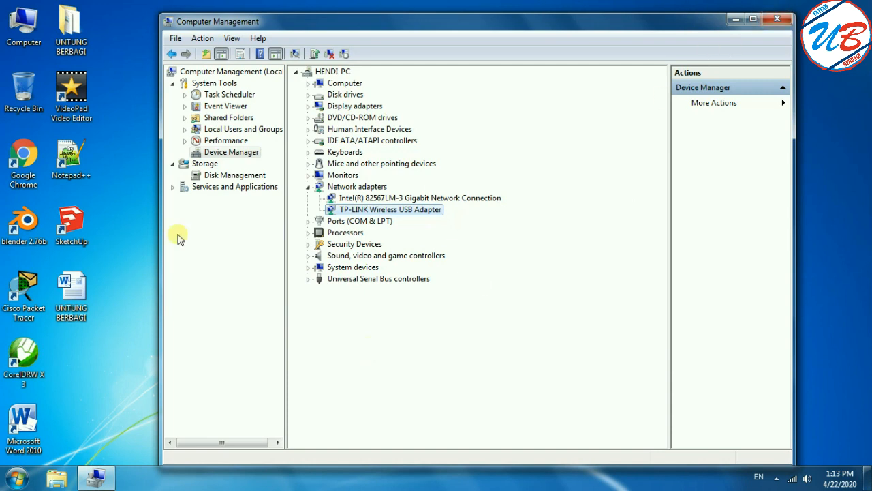
Run dxdiag to examine the computer's model and operating system details, and close both the DirectX Diagnostic Tool and Computer Management.
{"action": "left_click", "coordinate": [19, 478]}
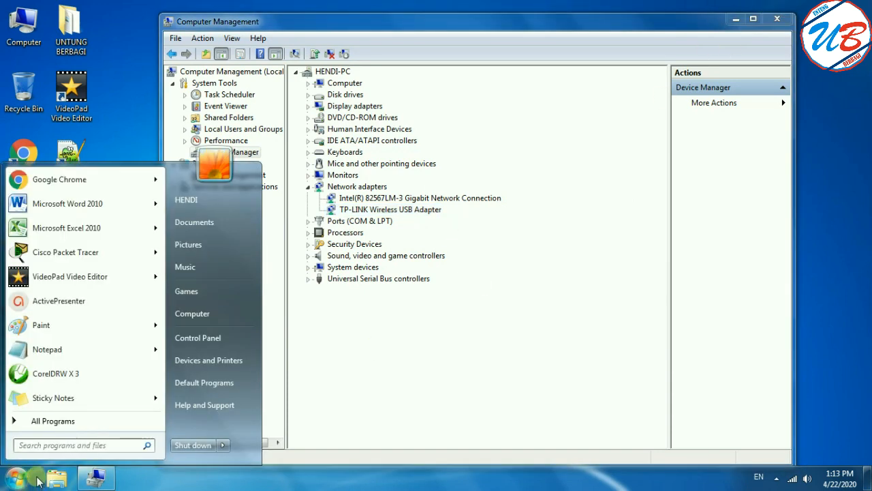
{"action": "type", "text": "dx"}
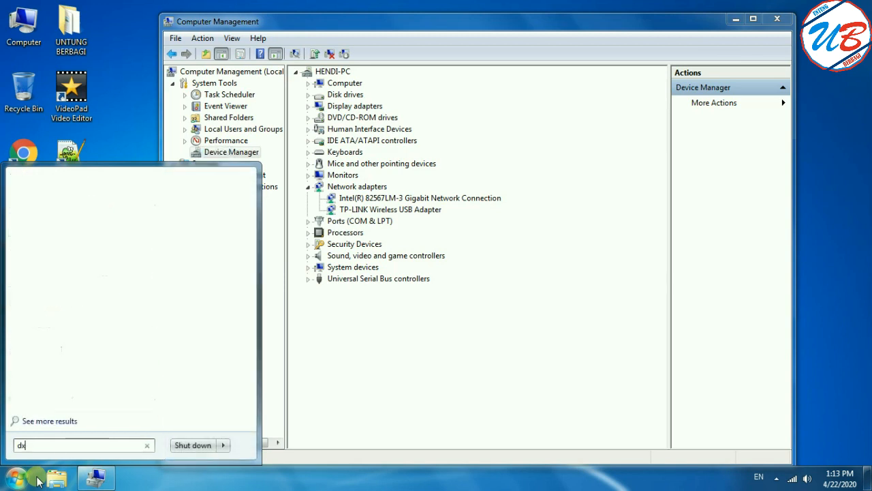
{"action": "type", "text": "diag"}
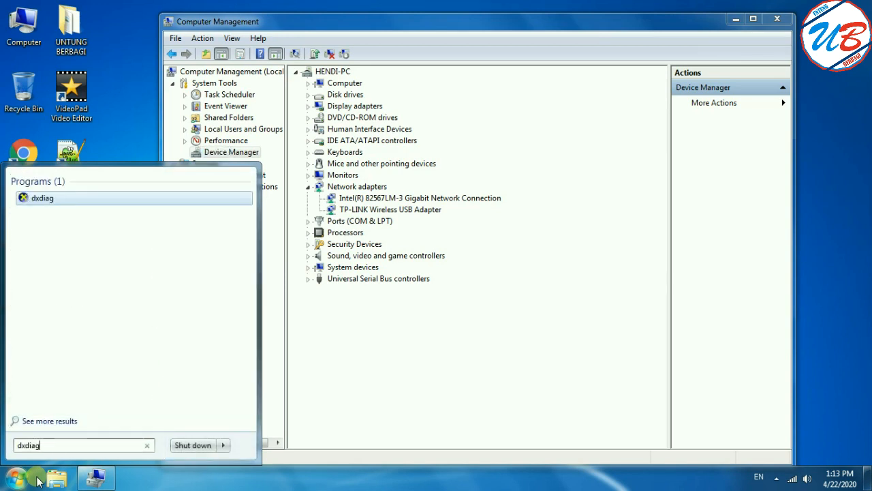
{"action": "key", "text": "Return"}
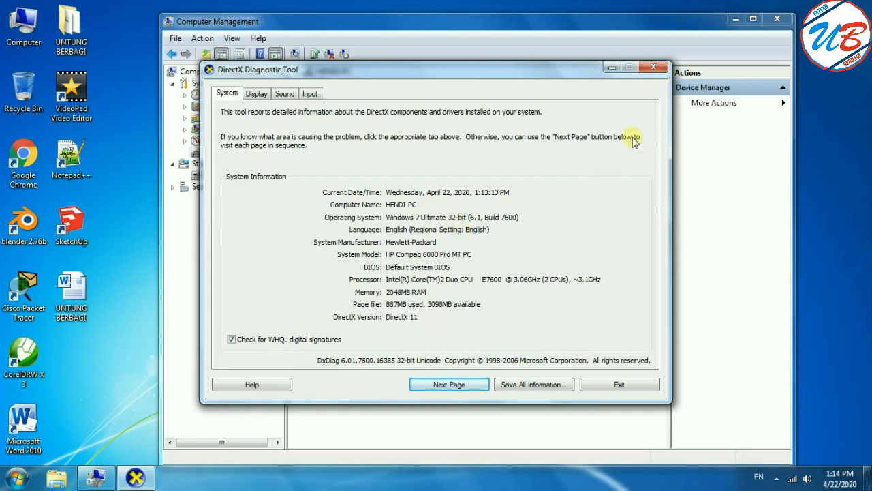
{"action": "left_click", "coordinate": [655, 68]}
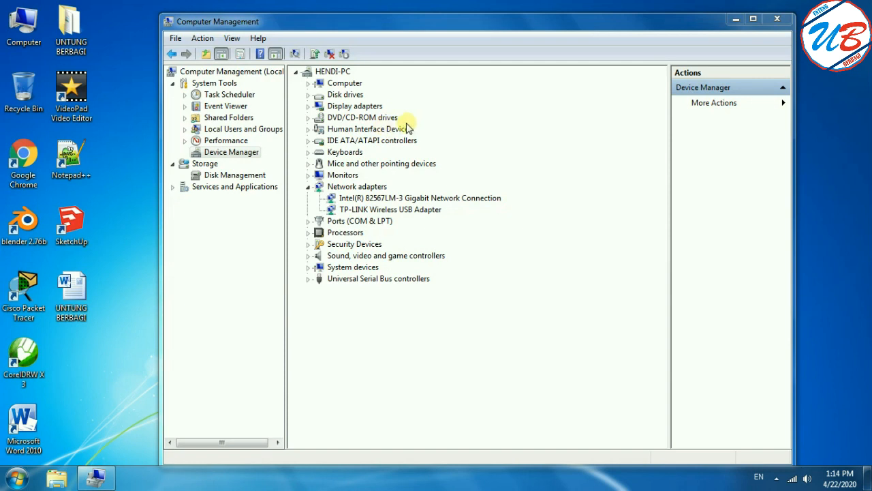
{"action": "left_click", "coordinate": [777, 21]}
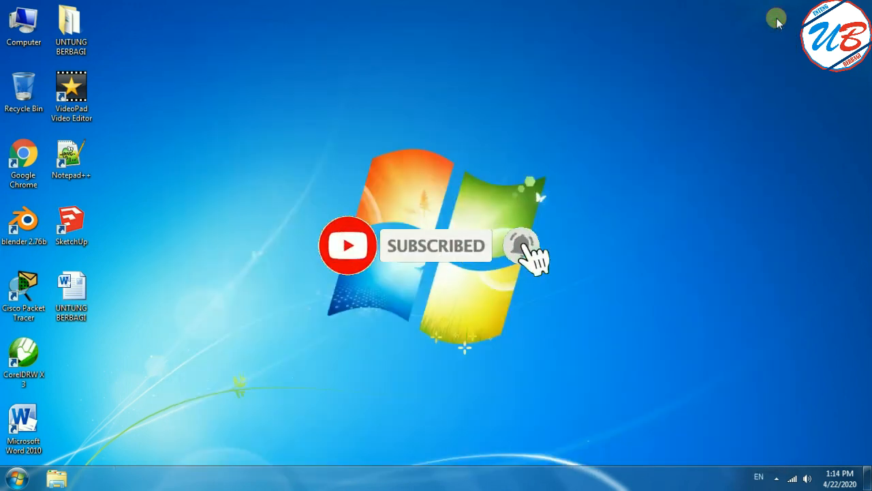